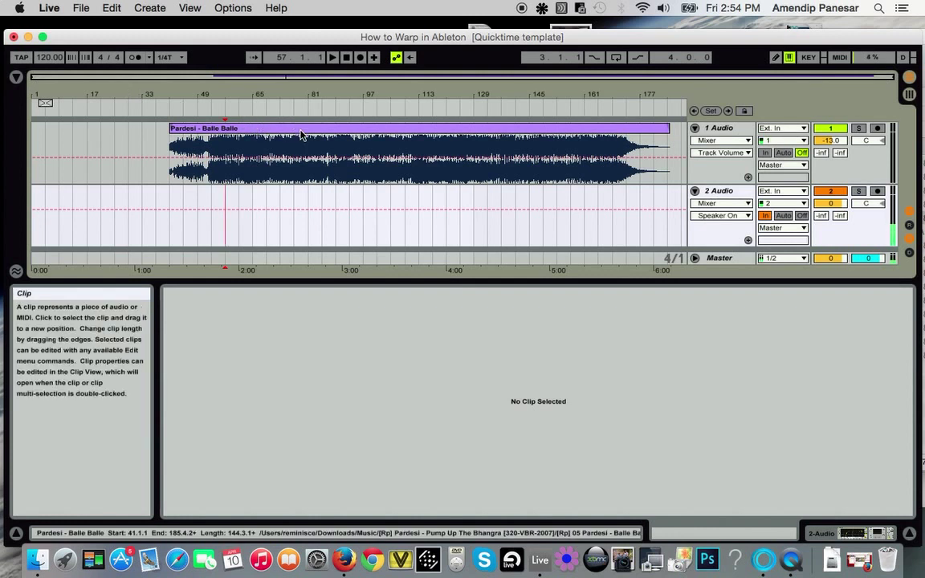
Select the Pardesi - Balle Balle clip and check the Auto-Warp Long Samples setting in the preferences
left_click(280, 129)
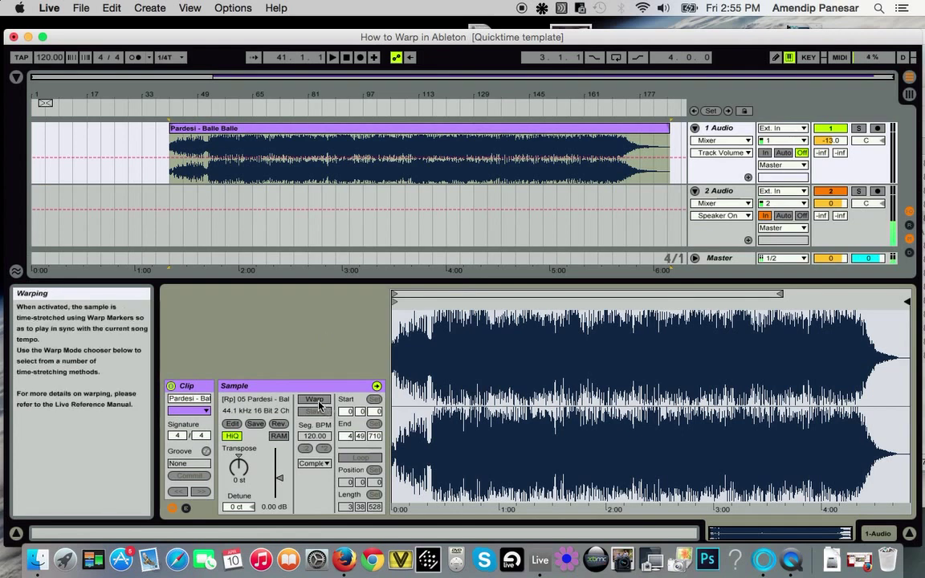
left_click(55, 12)
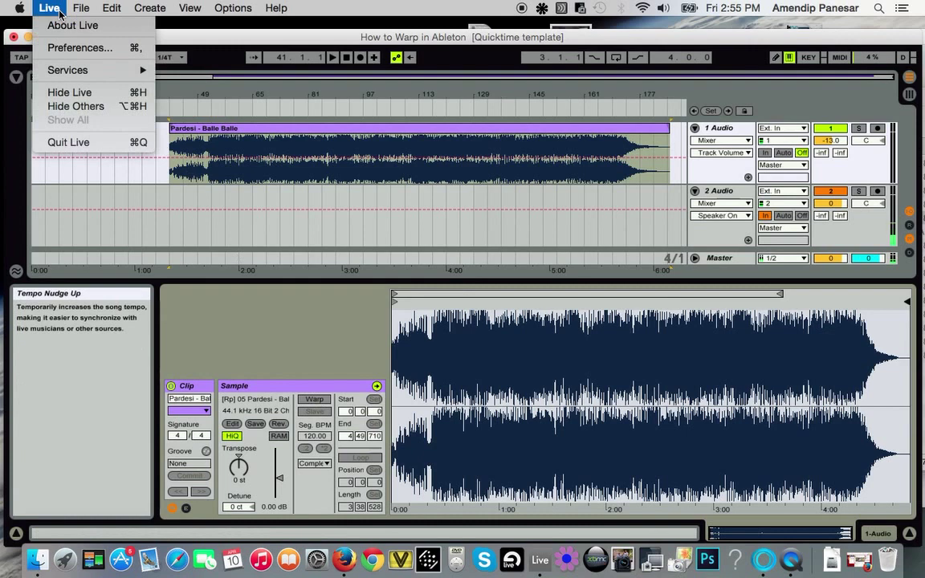
left_click(79, 50)
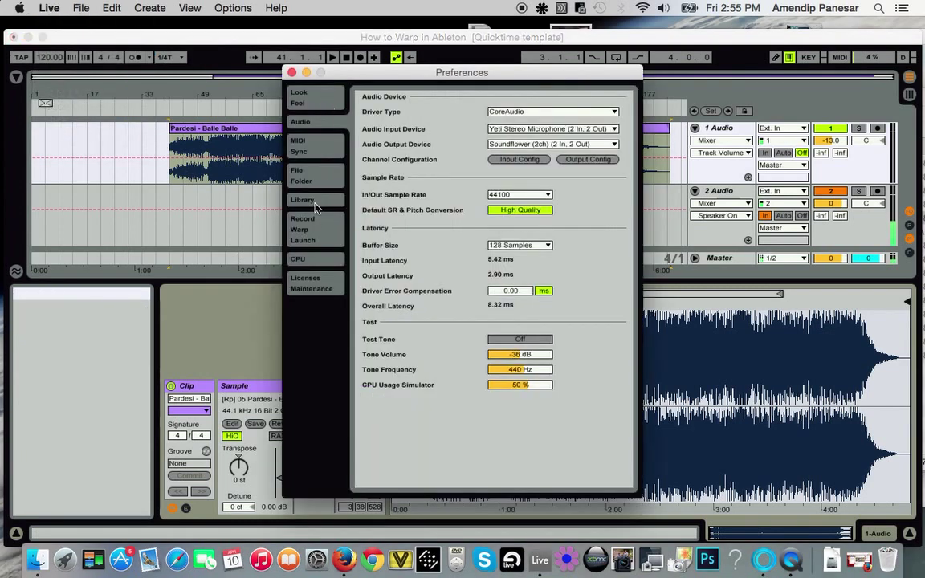
left_click(305, 229)
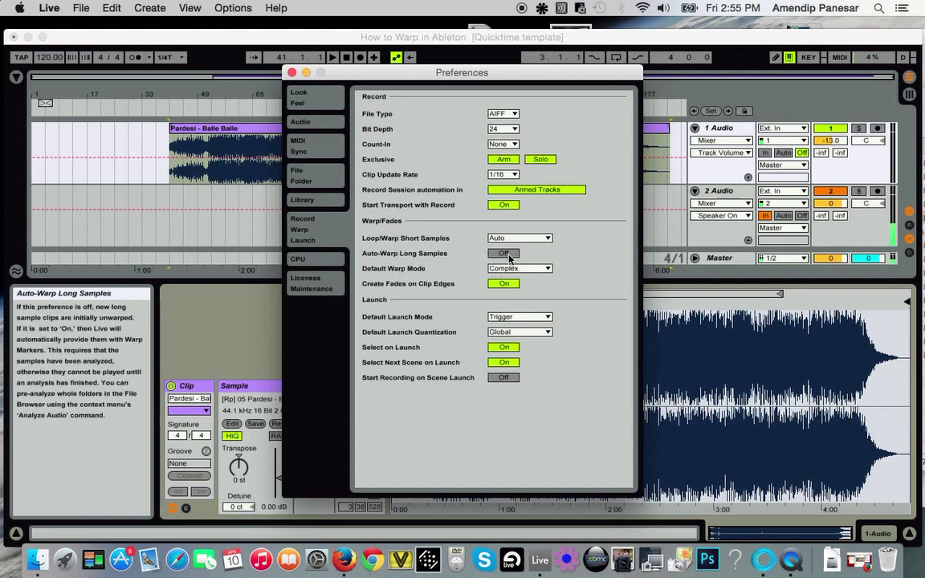
left_click(292, 72)
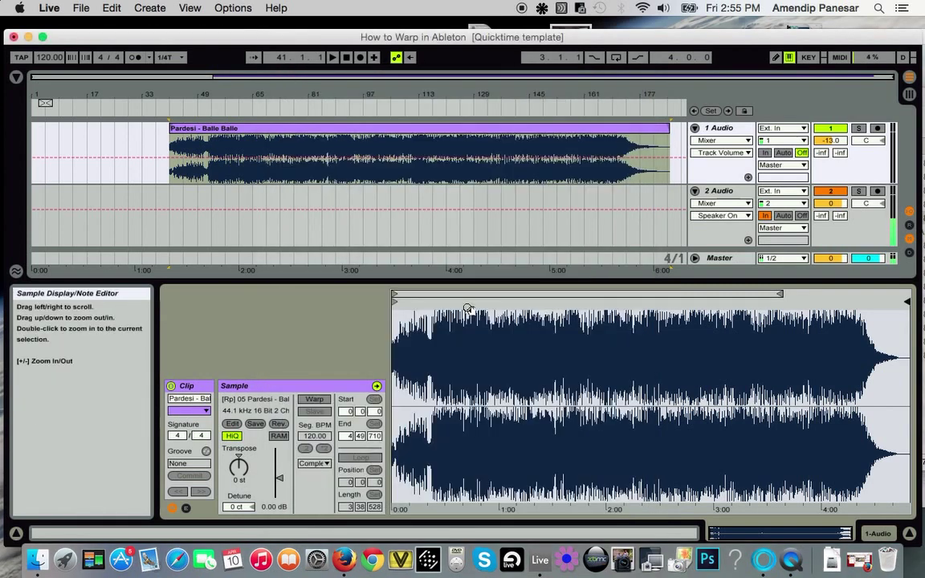
Turn on warping for the clip, reverting to its previous set of warp markers instead of keeping the current timing
left_click(314, 400)
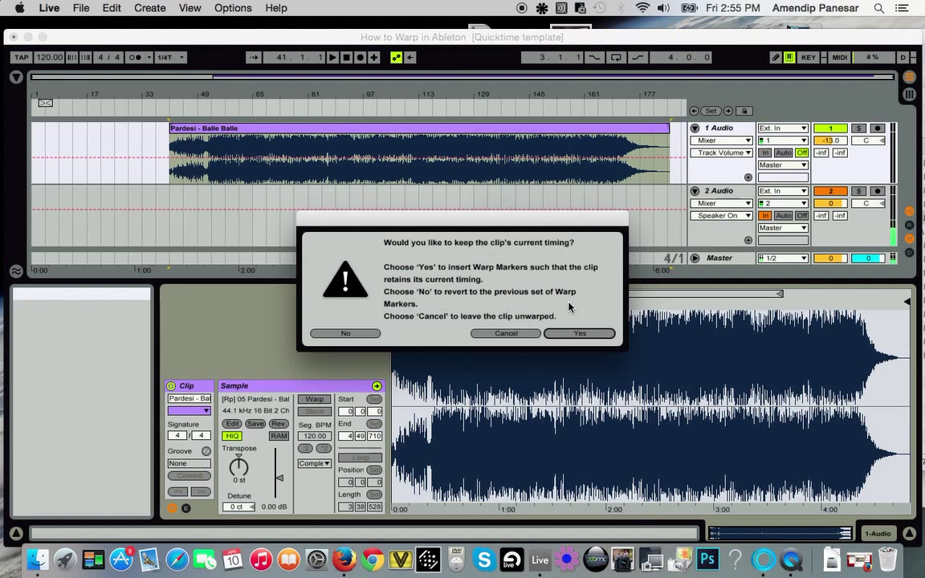
left_click(364, 334)
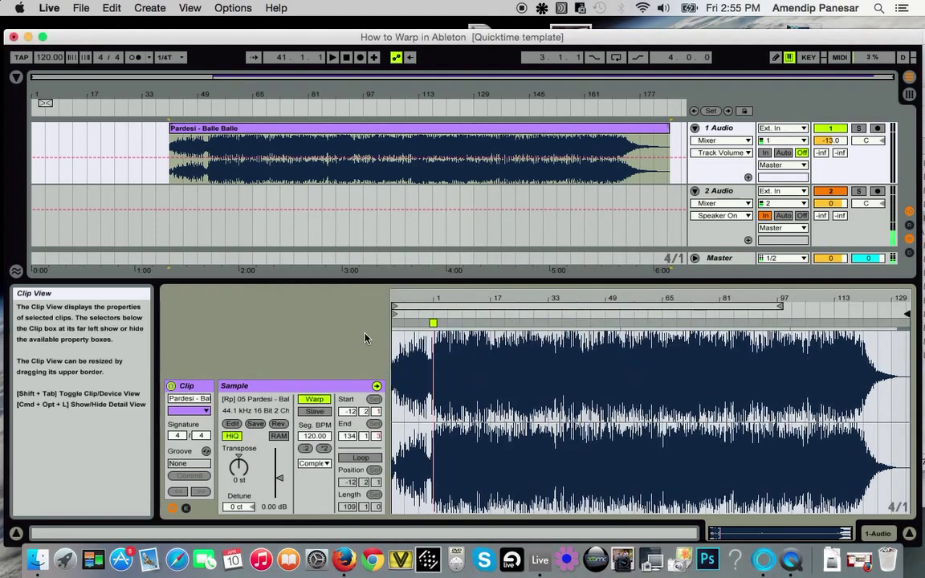
Listen to the clip's intro and the passage around bar 1 to find the first downbeat, then stop playback
mouse_move(428, 296)
left_mouse_down()
mouse_move(428, 353)
mouse_move(429, 296)
left_mouse_up()
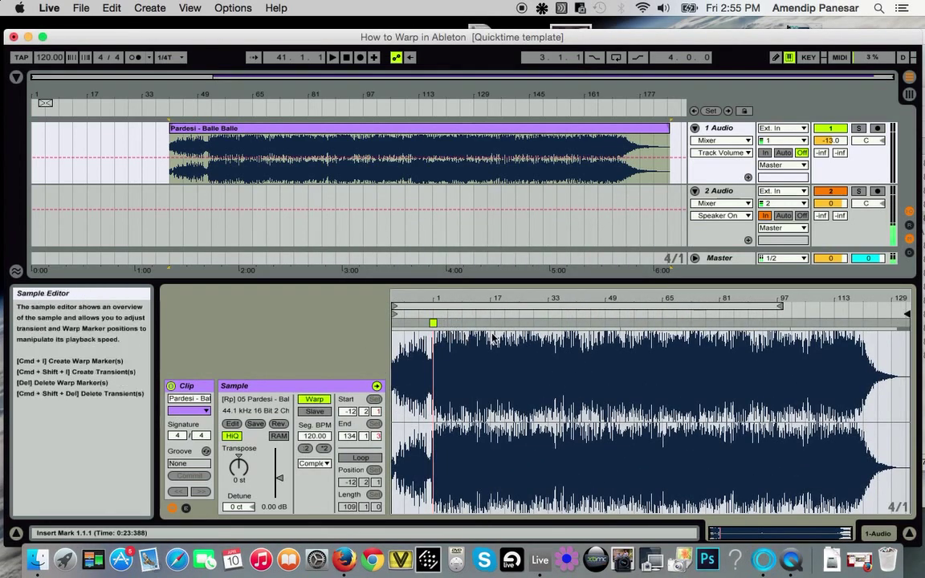
left_click_drag(427, 298, 533, 299)
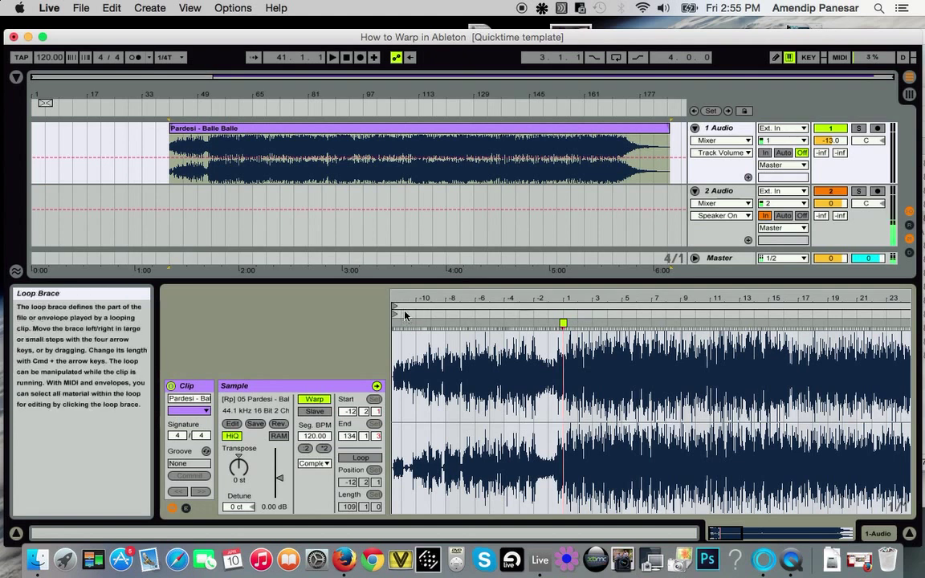
left_click(176, 108)
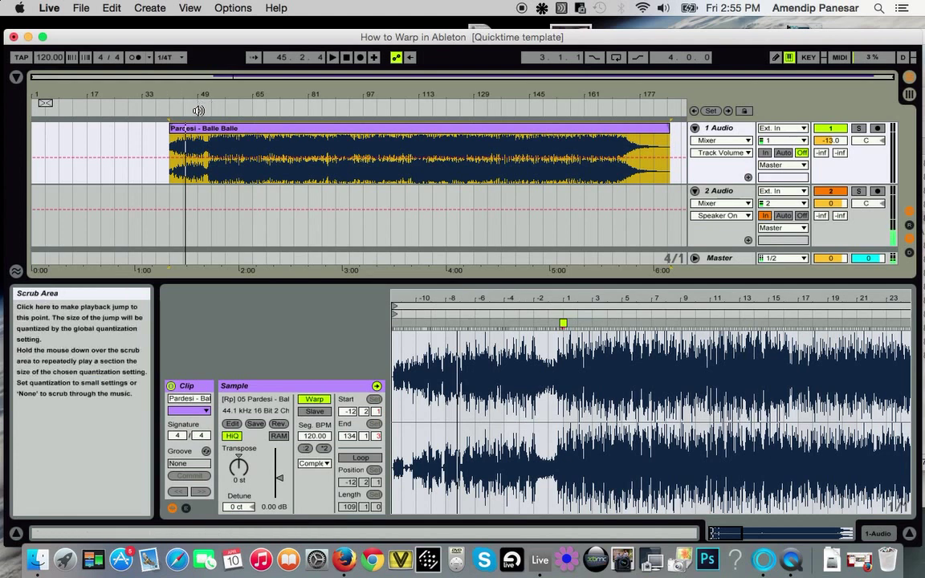
mouse_move(560, 298)
left_mouse_down()
mouse_move(562, 326)
mouse_move(554, 308)
left_mouse_up()
left_click(554, 315)
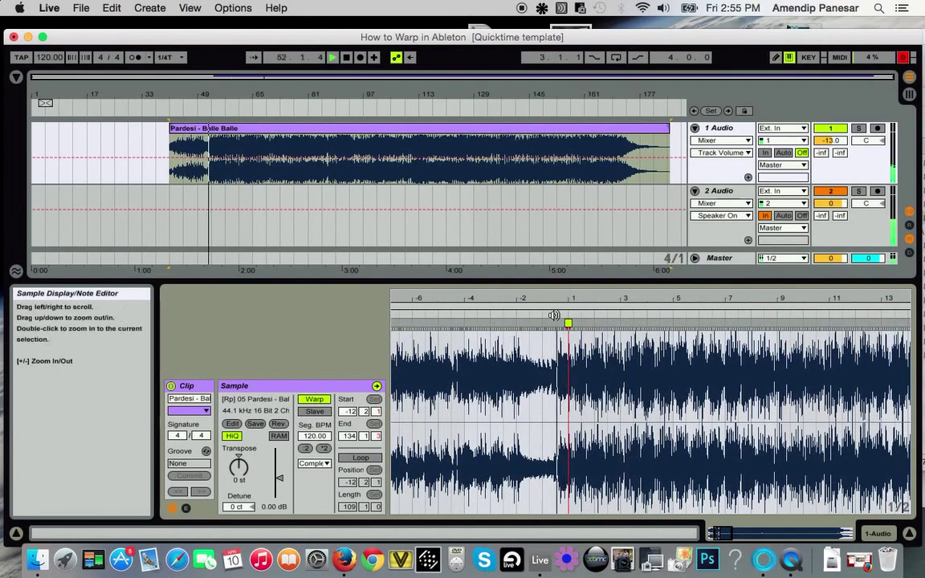
left_click_drag(569, 299, 569, 368)
left_click(347, 57)
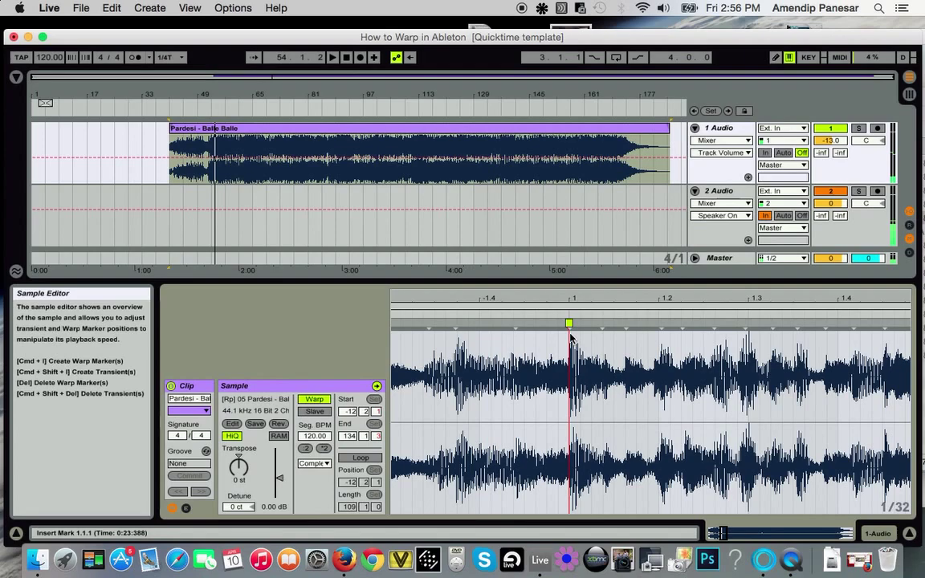
Inspect the waveform closely at the bar 1 warp marker and play the clip from just before it
left_click_drag(571, 295, 571, 326)
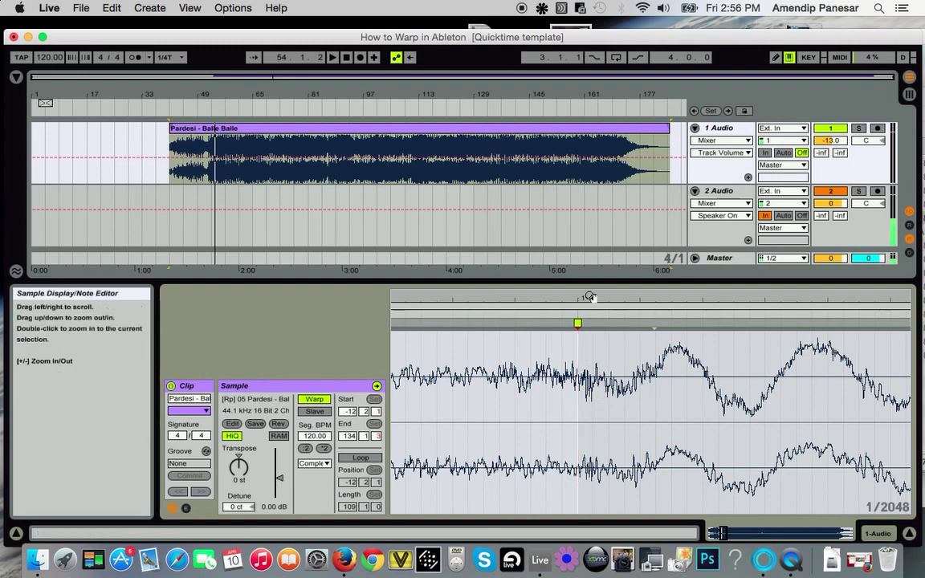
left_click_drag(589, 301, 589, 263)
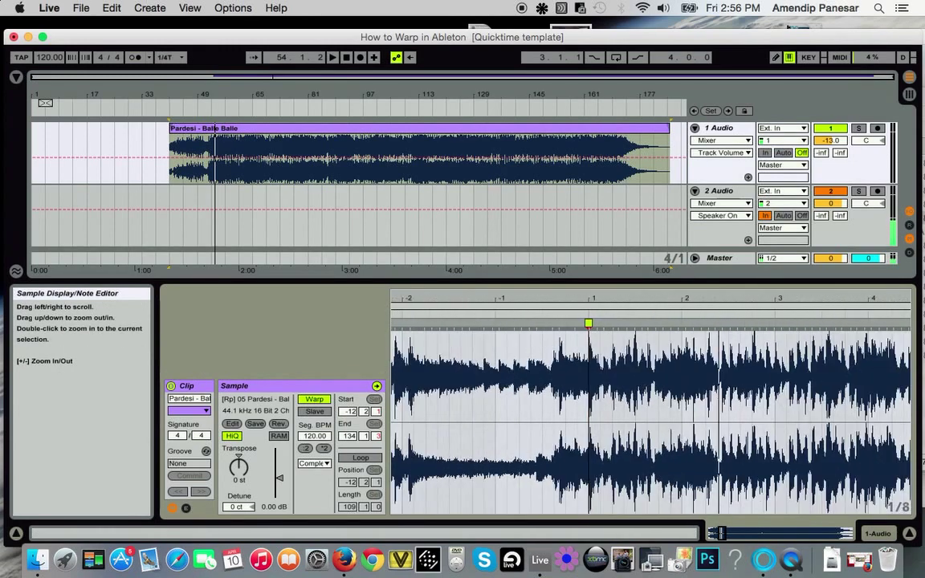
left_click(534, 312)
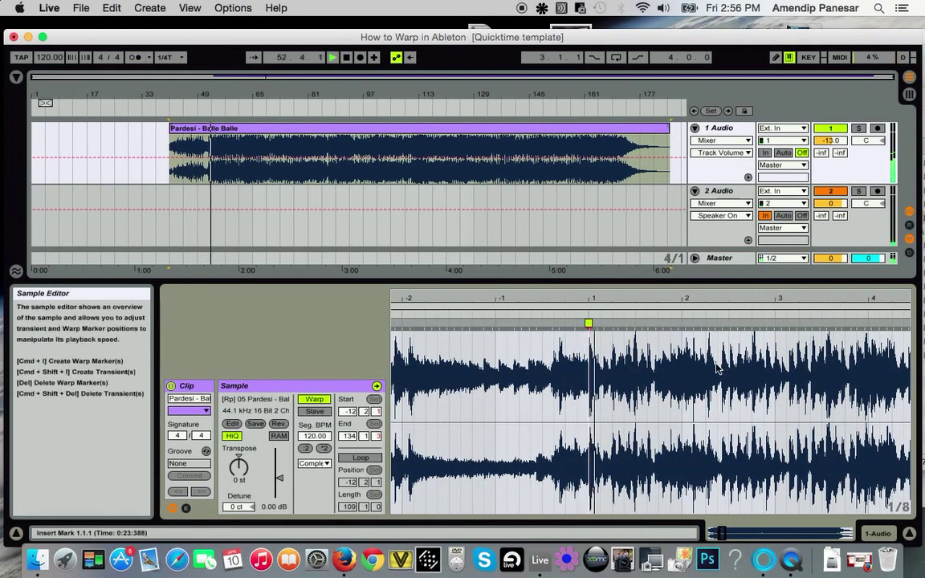
left_click(346, 57)
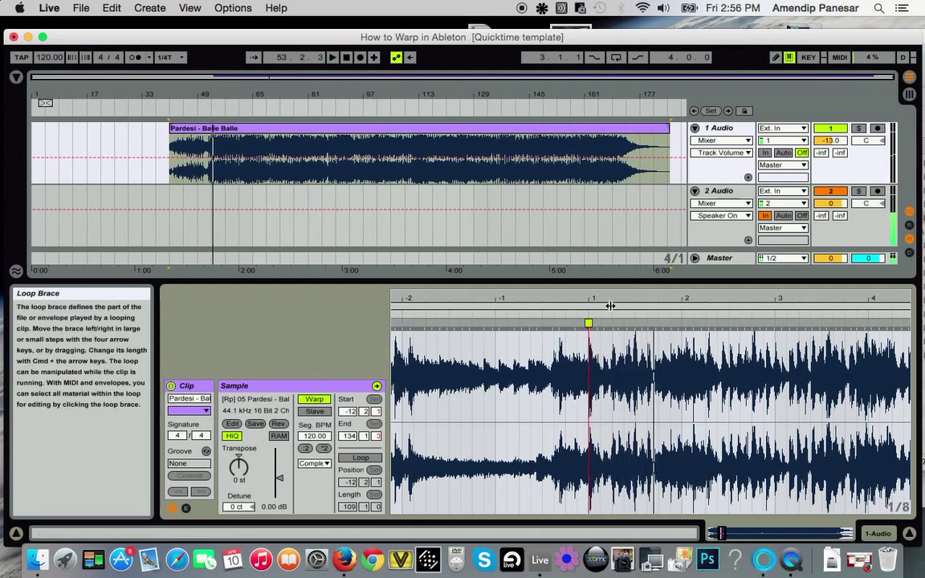
Examine the earlier transient near -1.3.3, place the insert mark just before it and view the editing options there
left_click_drag(575, 297, 522, 304)
scroll(522, 304, "left", 3)
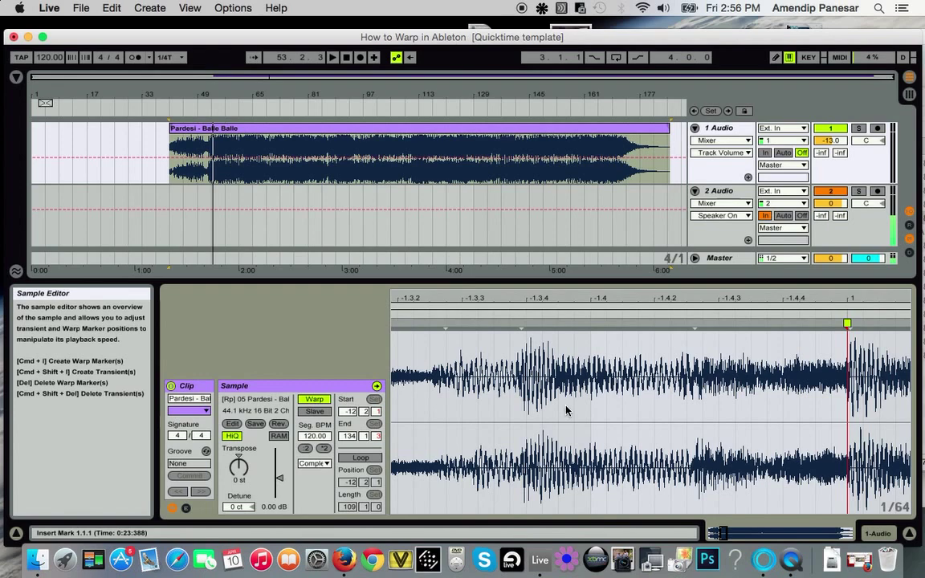
left_click_drag(514, 308, 508, 384)
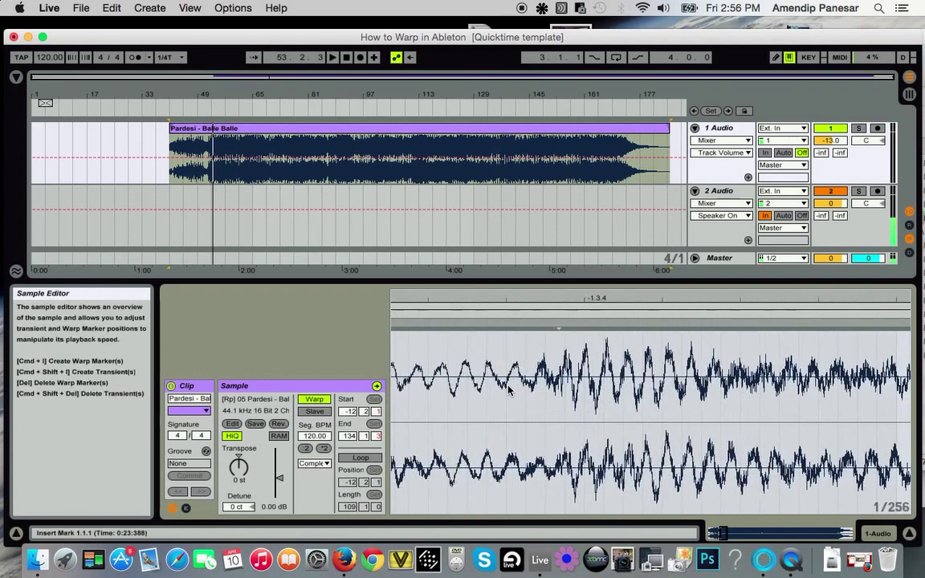
left_click(509, 381)
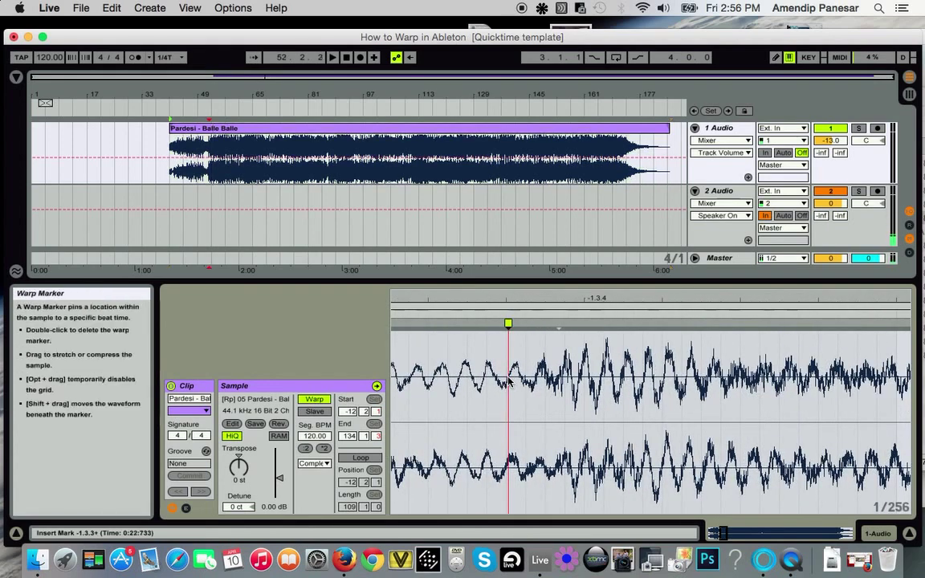
right_click(508, 327)
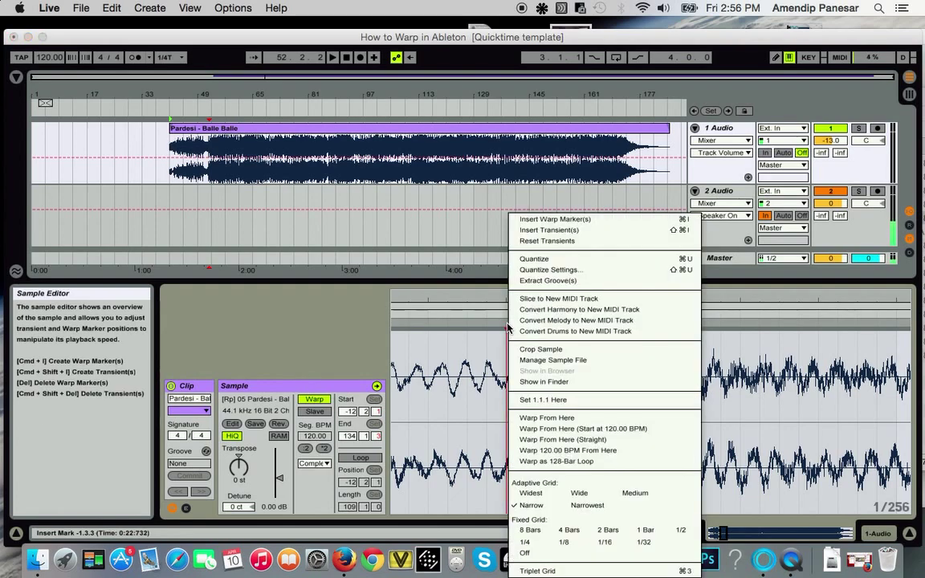
left_click(483, 334)
Set 1.1.1 at the existing warp marker on the first downbeat and play the clip briefly from its new start
left_click_drag(492, 302, 683, 329)
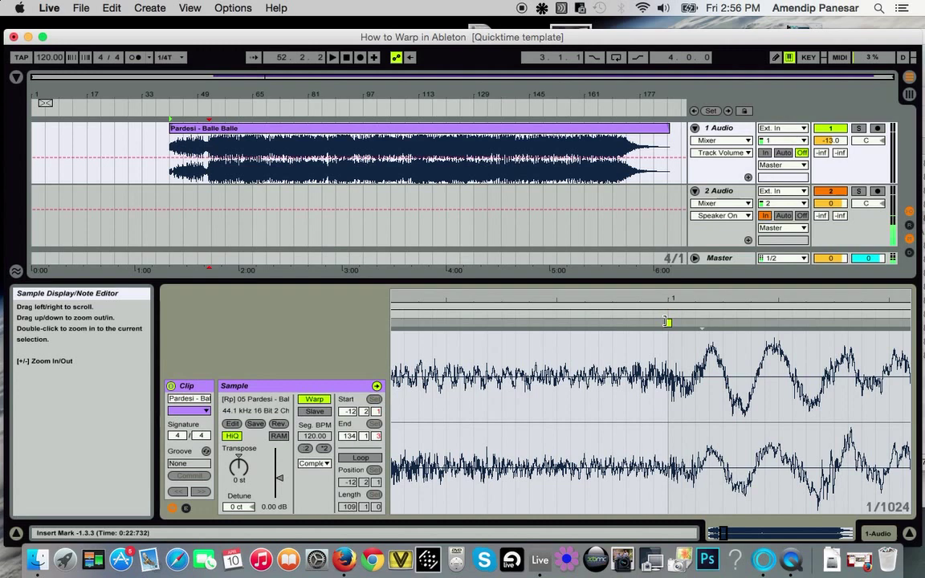
right_click(668, 322)
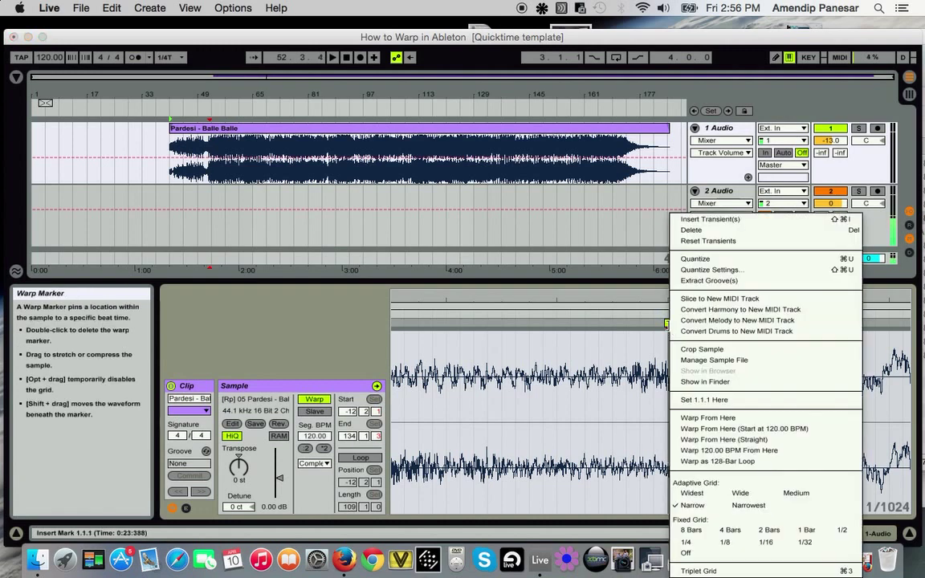
left_click(704, 400)
left_click_drag(679, 299, 436, 300)
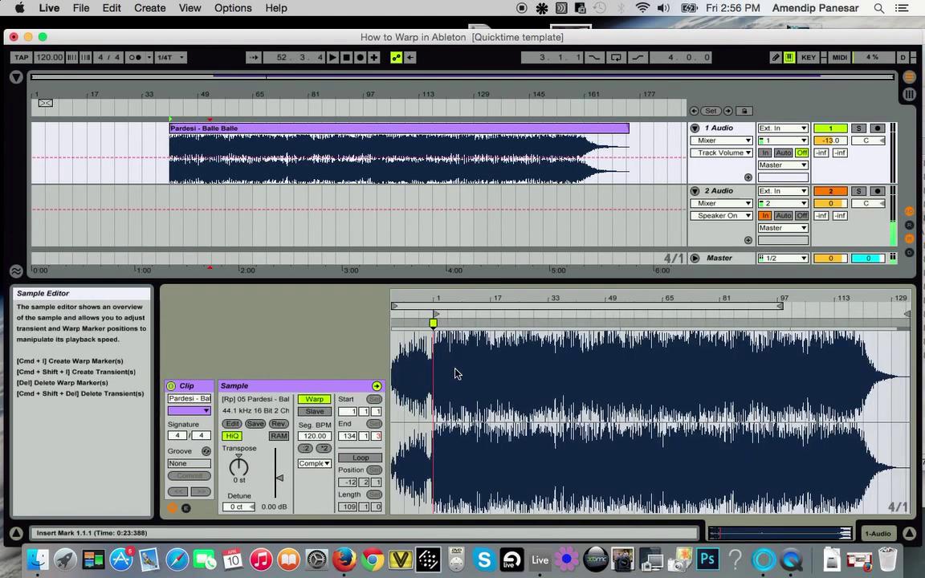
left_click(332, 57)
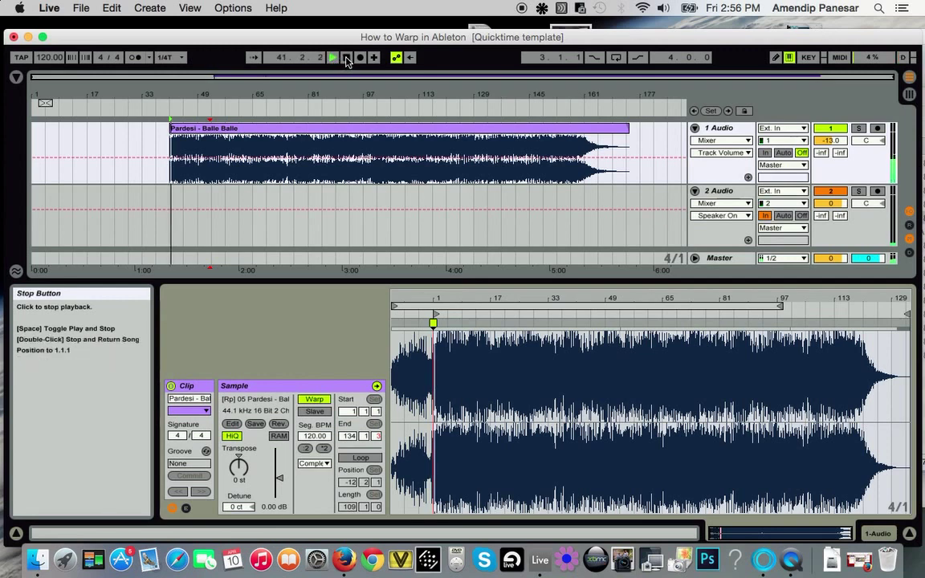
left_click(347, 60)
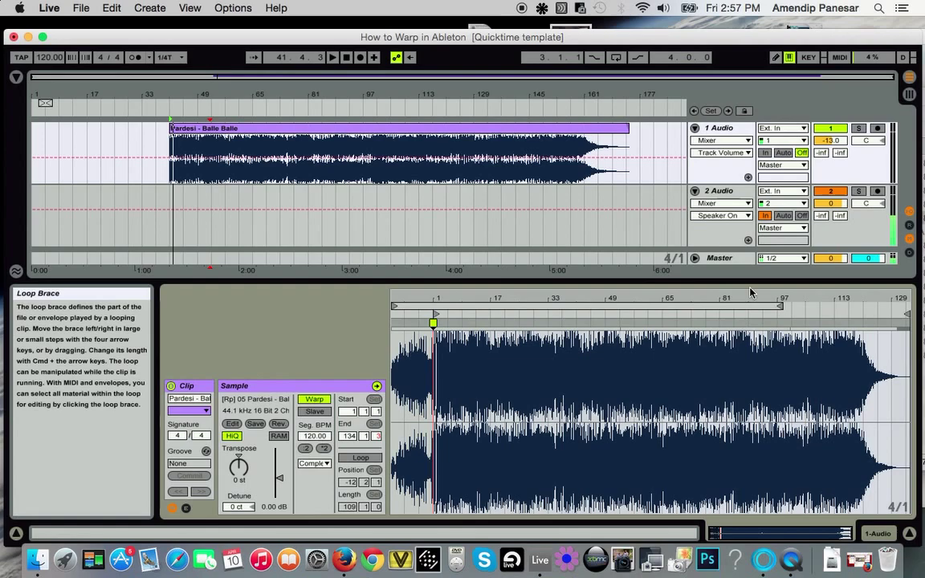
Insert a warp marker on the late downbeat at about 113.3.1 and move it to the start of bar 113
left_click_drag(863, 298, 863, 373)
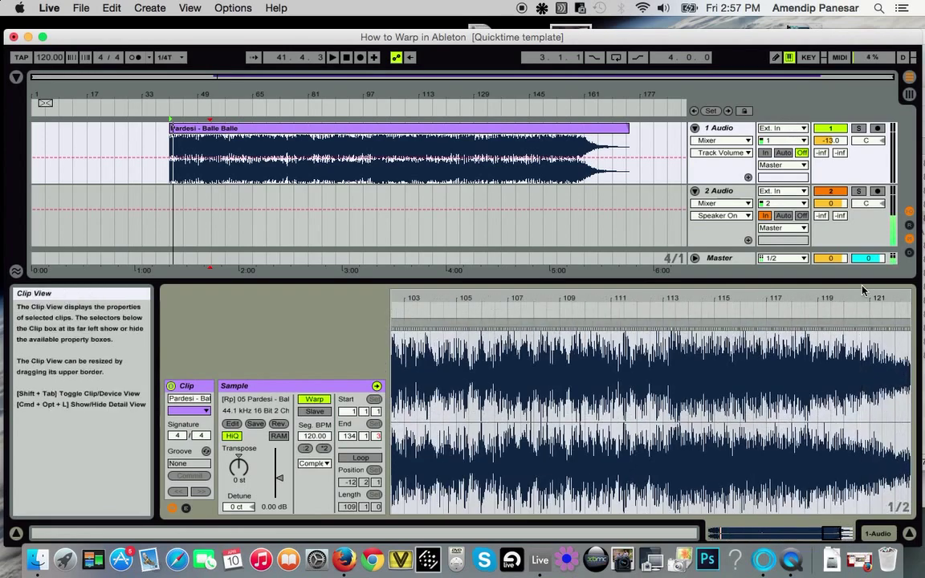
mouse_move(834, 298)
left_mouse_down()
mouse_move(834, 313)
mouse_move(824, 307)
left_mouse_up()
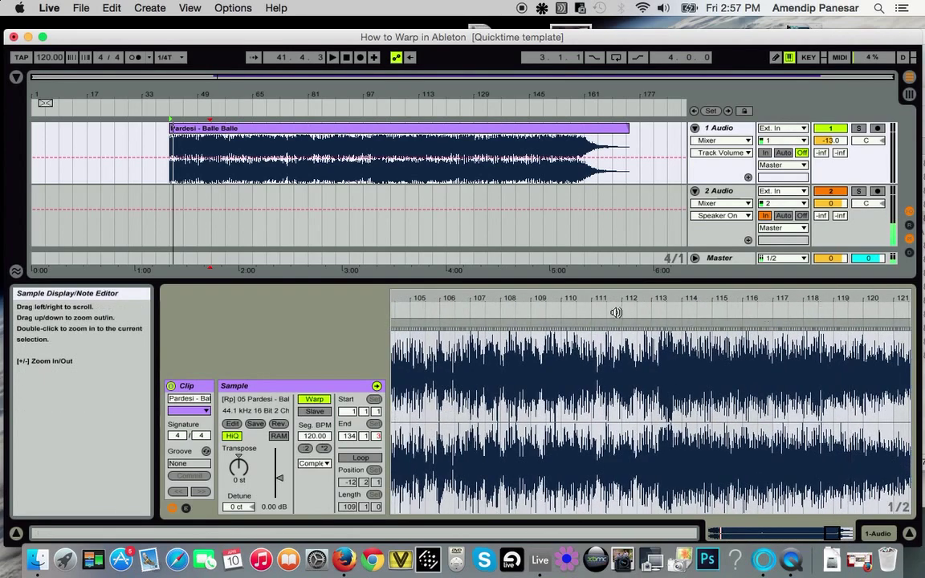
left_click(658, 296)
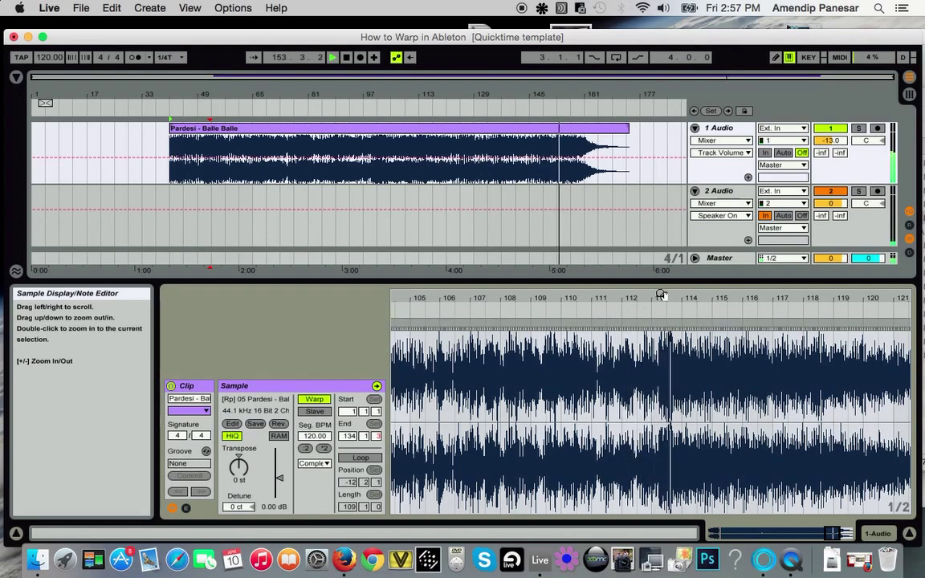
left_click_drag(666, 297, 581, 303)
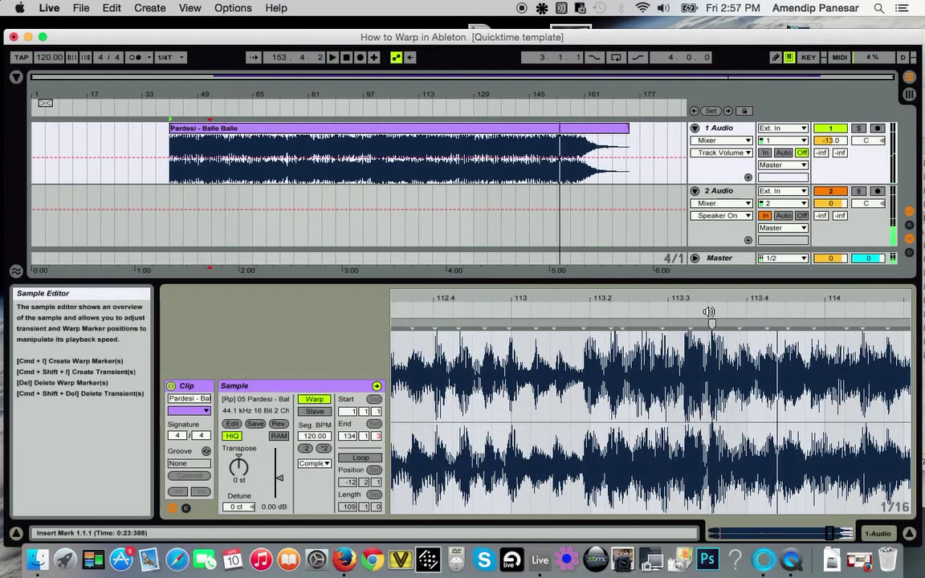
mouse_move(687, 302)
left_mouse_down()
mouse_move(671, 281)
mouse_move(672, 249)
left_mouse_up()
double_click(666, 380)
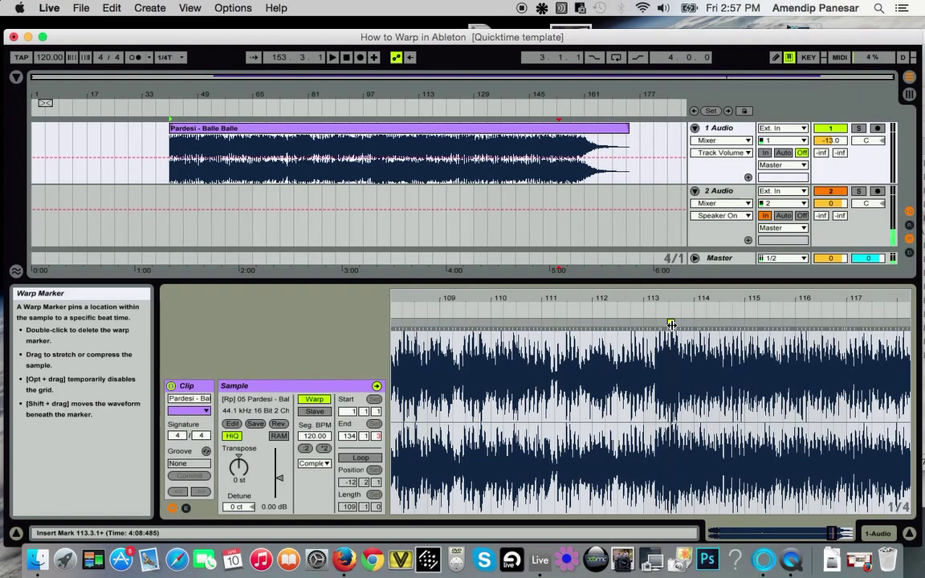
mouse_move(672, 294)
left_mouse_down()
mouse_move(672, 339)
mouse_move(673, 329)
left_mouse_up()
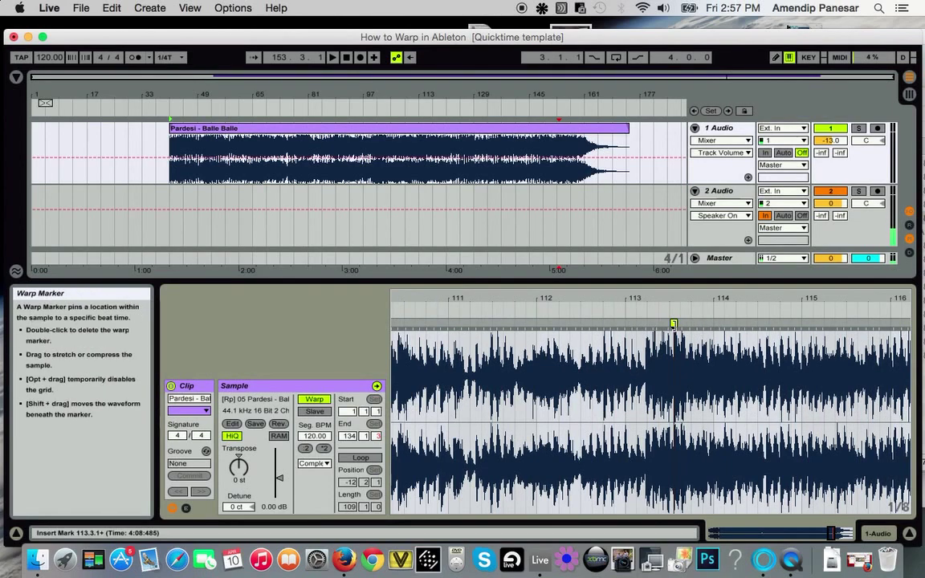
mouse_move(674, 325)
left_mouse_down()
mouse_move(691, 325)
mouse_move(627, 324)
mouse_move(630, 277)
left_mouse_up()
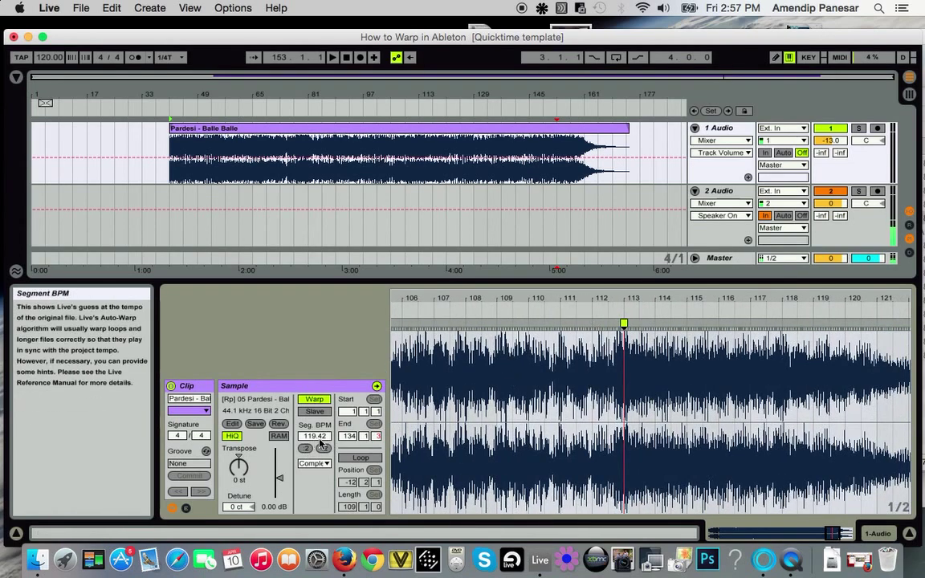
View the Warp From Here options at the 1.1.1 marker and delete the warp marker at bar 113
left_click_drag(601, 297, 601, 265)
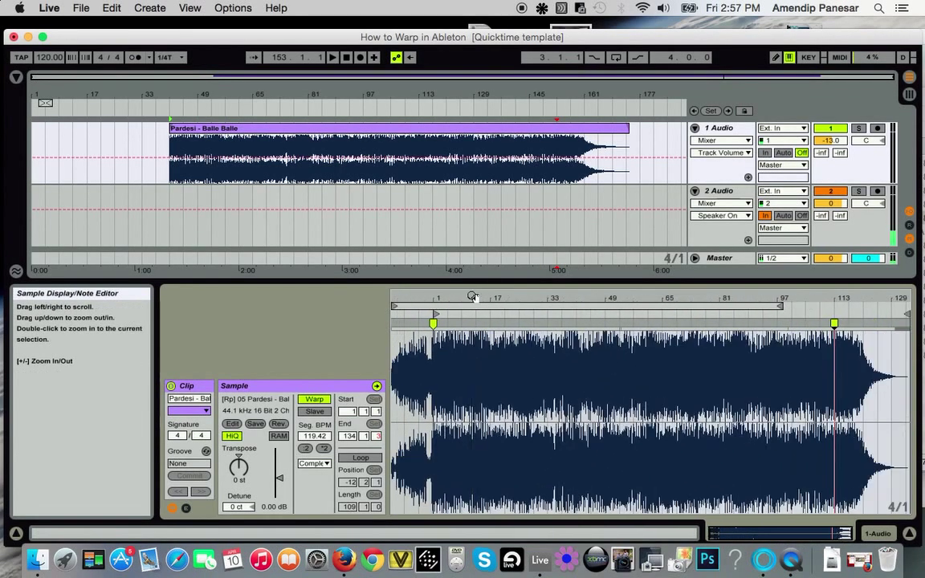
right_click(433, 324)
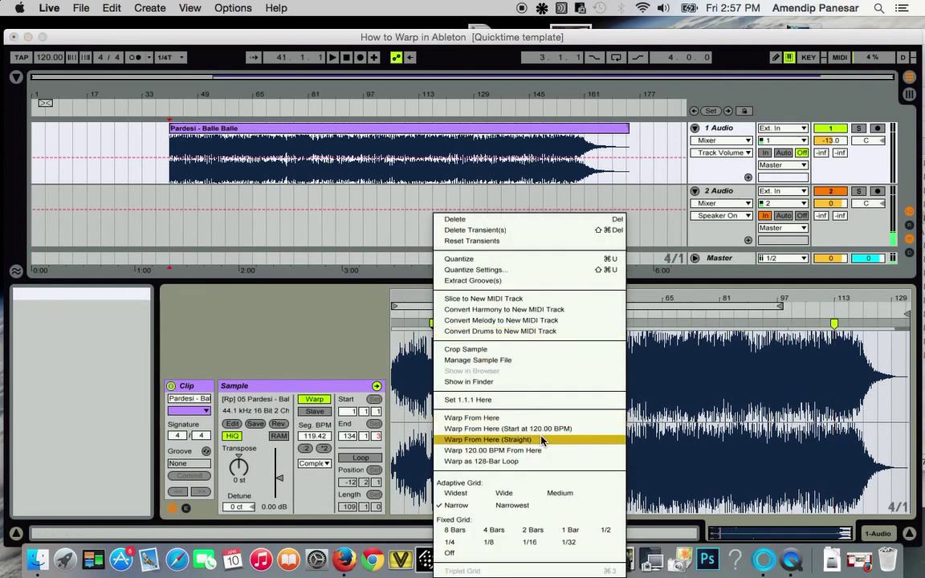
left_click(683, 303)
double_click(835, 323)
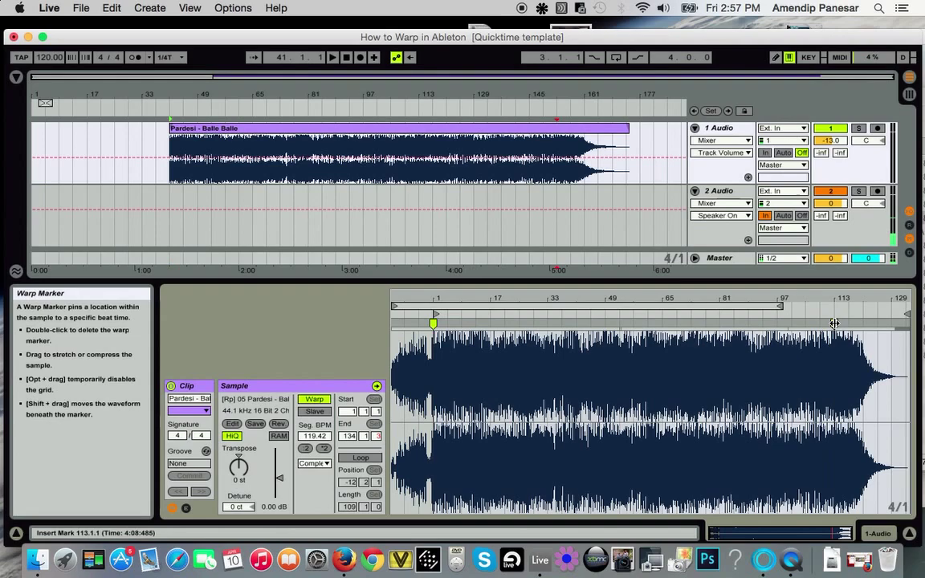
Apply Warp From Here (Straight) at the 1.1.1 warp marker on the clip's first downbeat
mouse_move(426, 297)
left_mouse_down()
mouse_move(463, 402)
mouse_move(527, 449)
mouse_move(527, 474)
left_mouse_up()
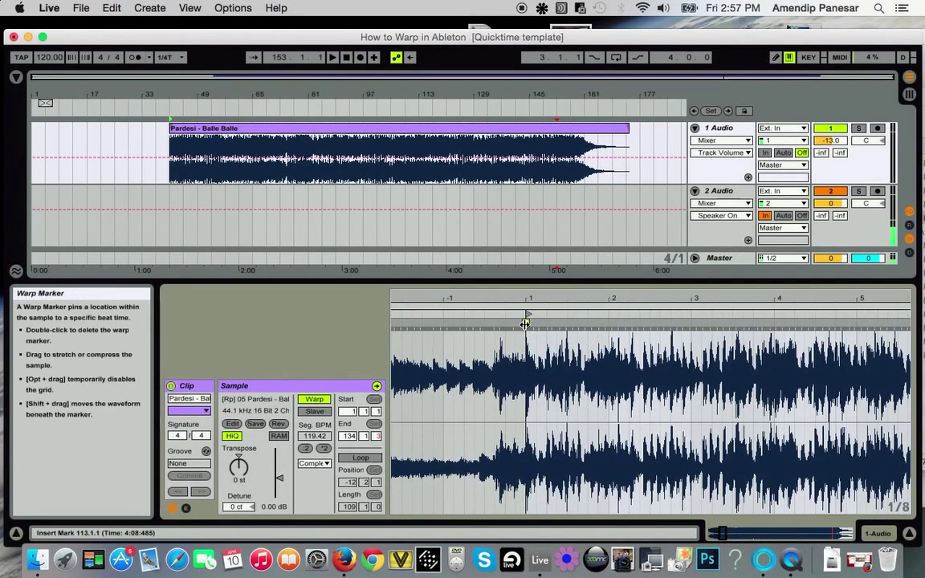
right_click(525, 325)
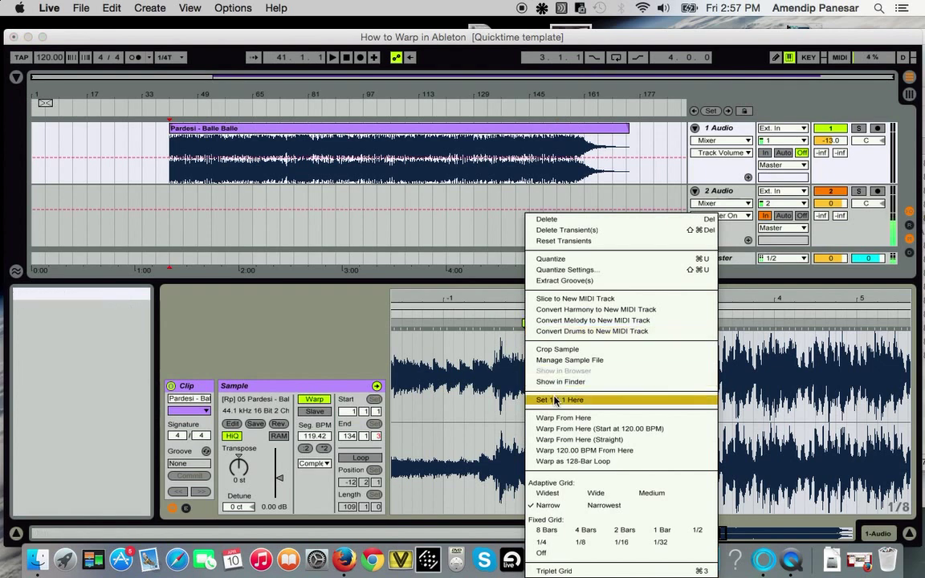
left_click(498, 300)
right_click(526, 323)
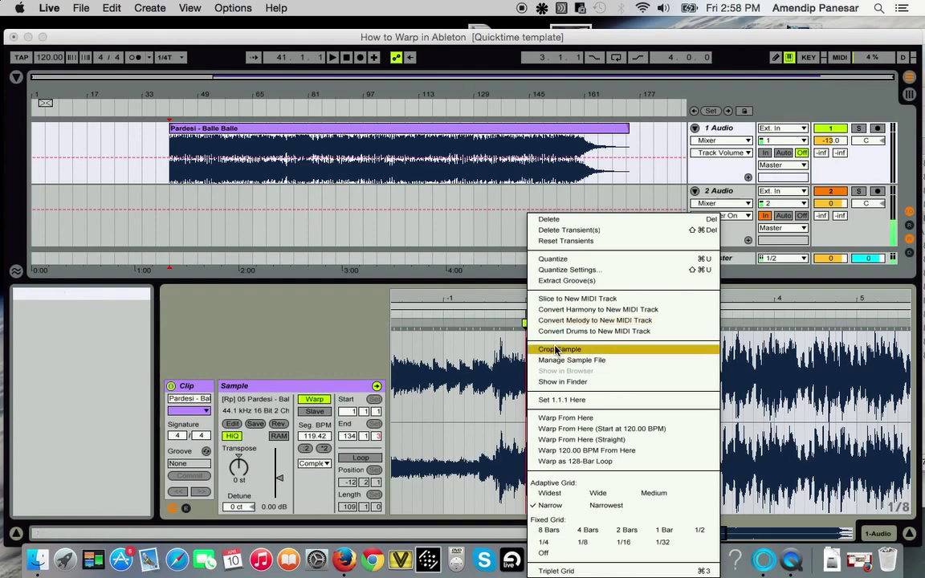
left_click(589, 440)
Play the straight-warped clip briefly from its start to check its timing and examine the waveform around 1.1.1
left_click_drag(539, 295, 539, 265)
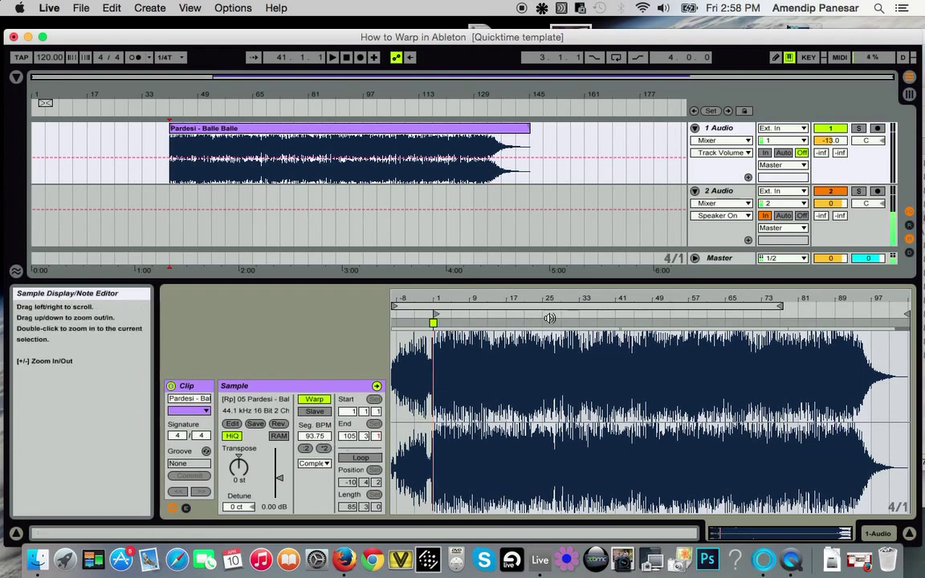
left_click(332, 57)
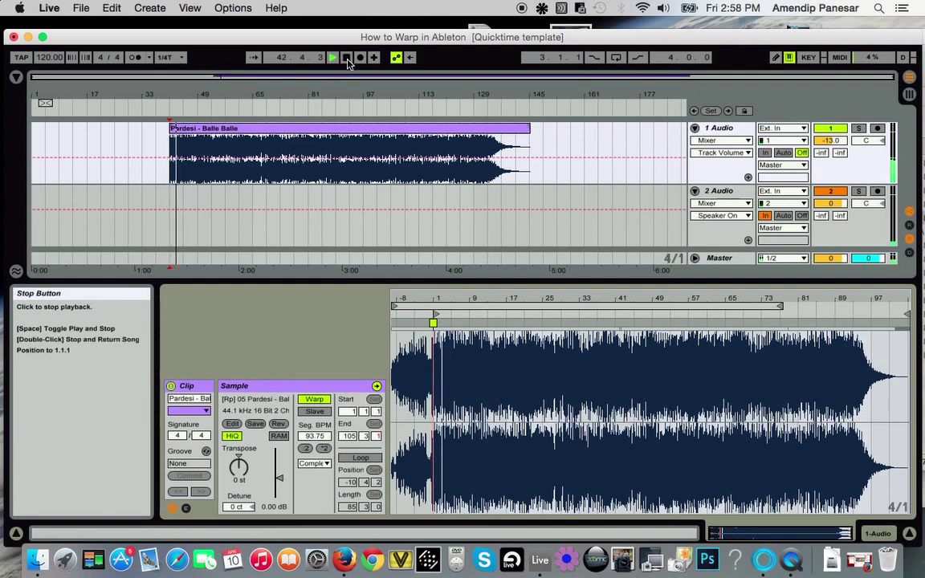
left_click(347, 58)
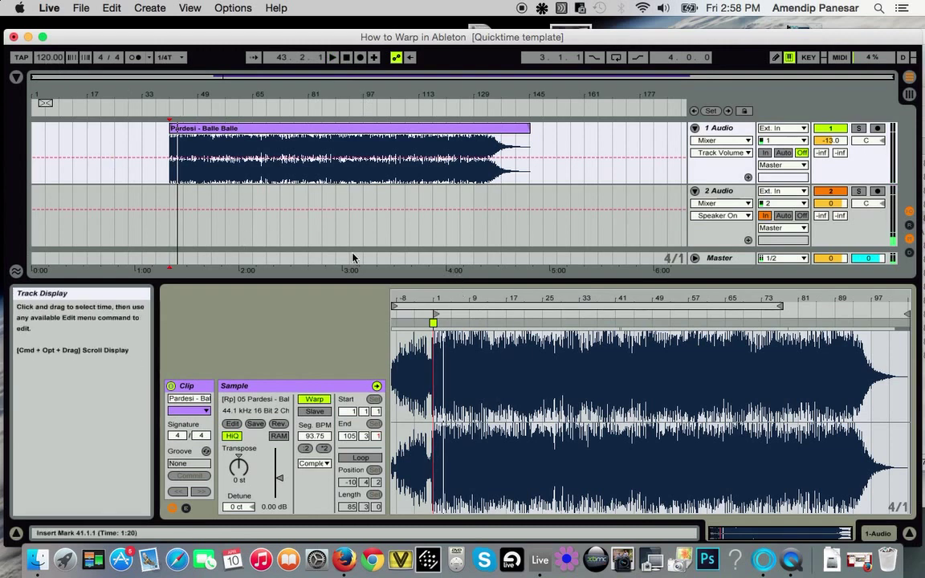
left_click_drag(402, 300, 403, 374)
left_click_drag(434, 298, 434, 290)
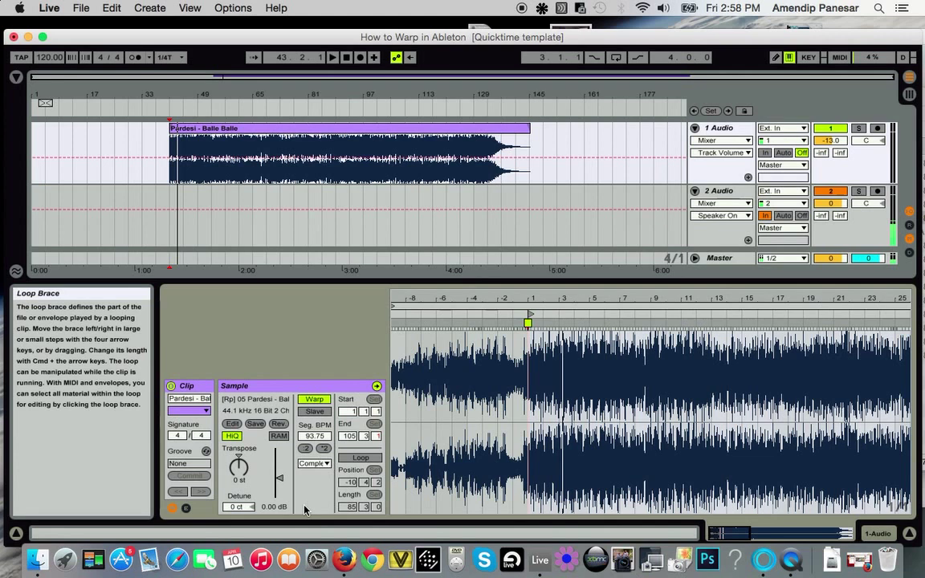
Set the clip's warp mode to Complex Pro and the project tempo to 94 BPM
left_click(324, 465)
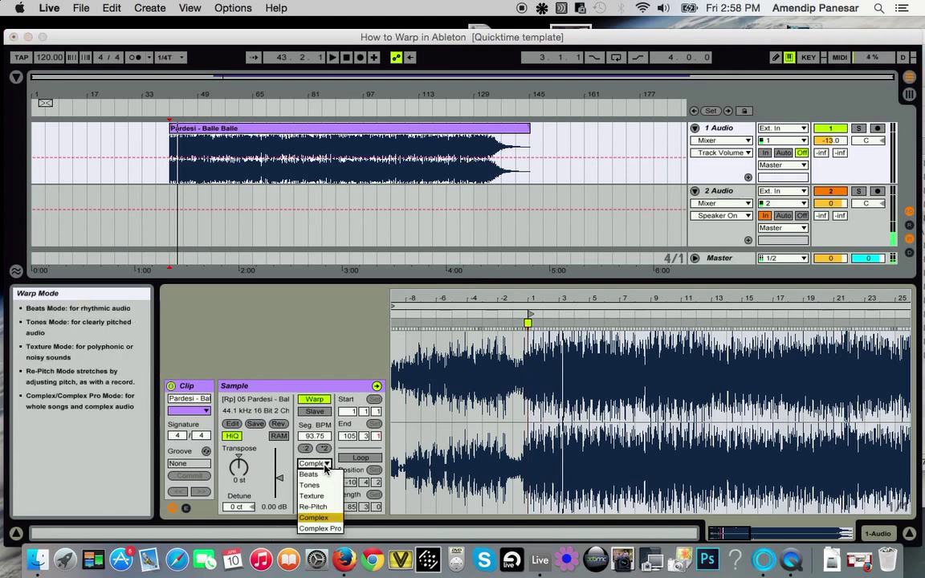
left_click(331, 529)
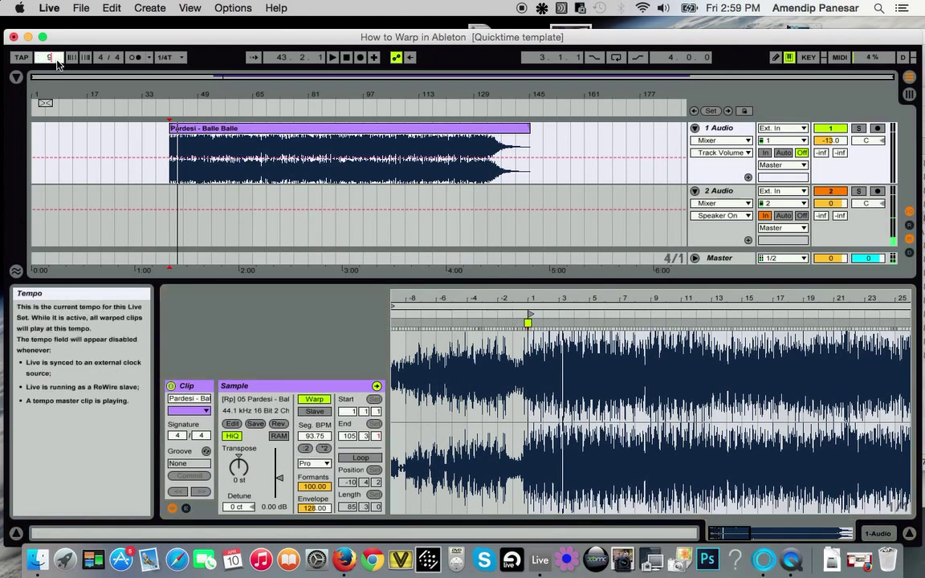
key("Return")
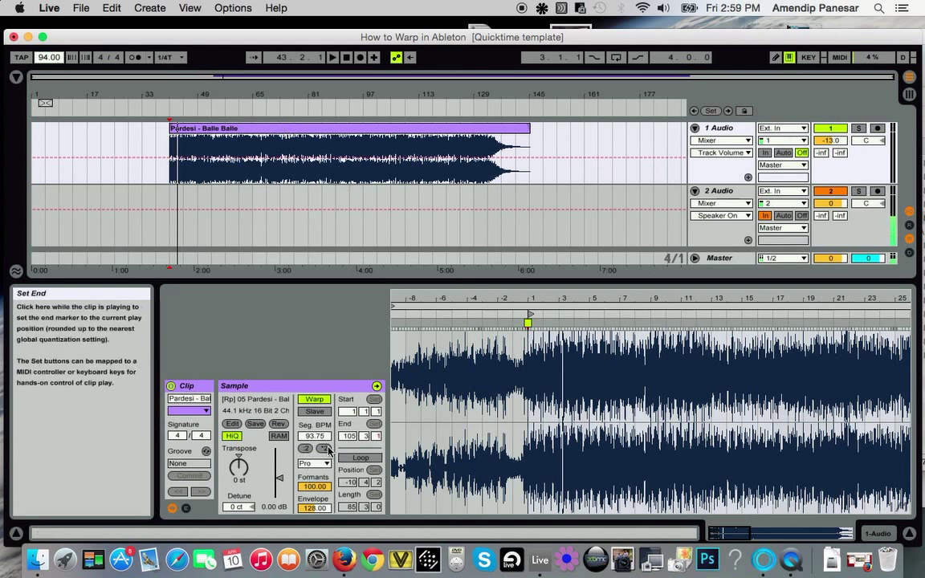
Audition the clip in Complex Pro mode, trying the project tempo during playback and leaving it at 94 BPM
left_click(334, 58)
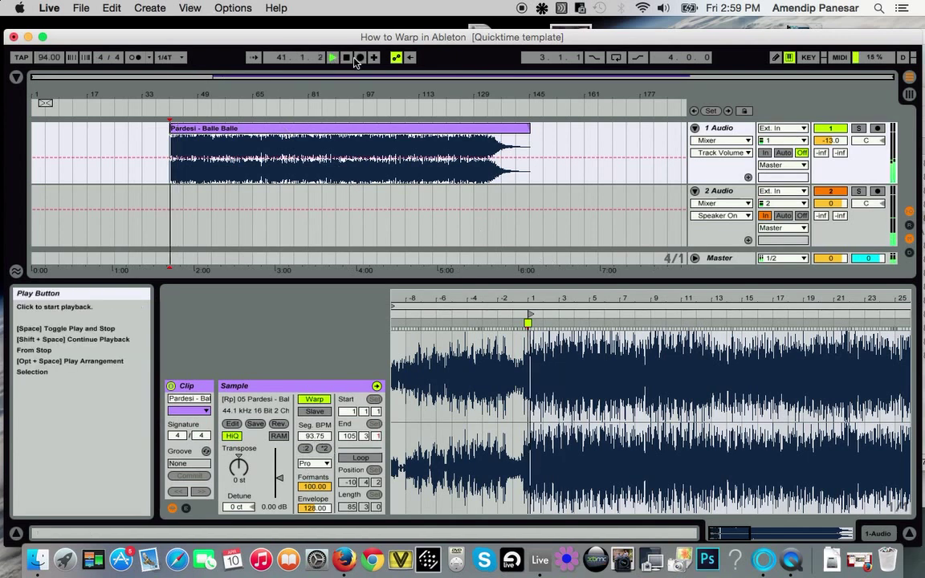
left_click(347, 58)
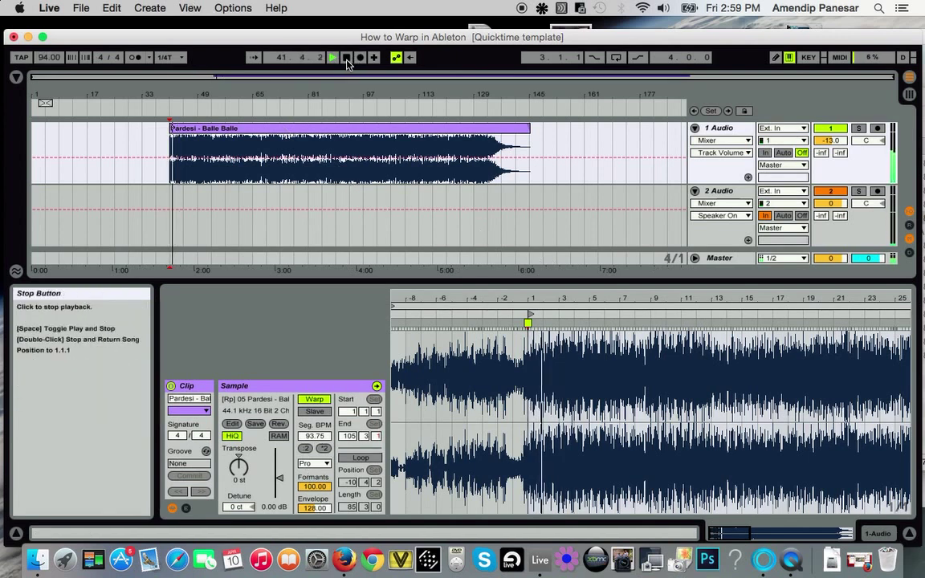
left_click(318, 464)
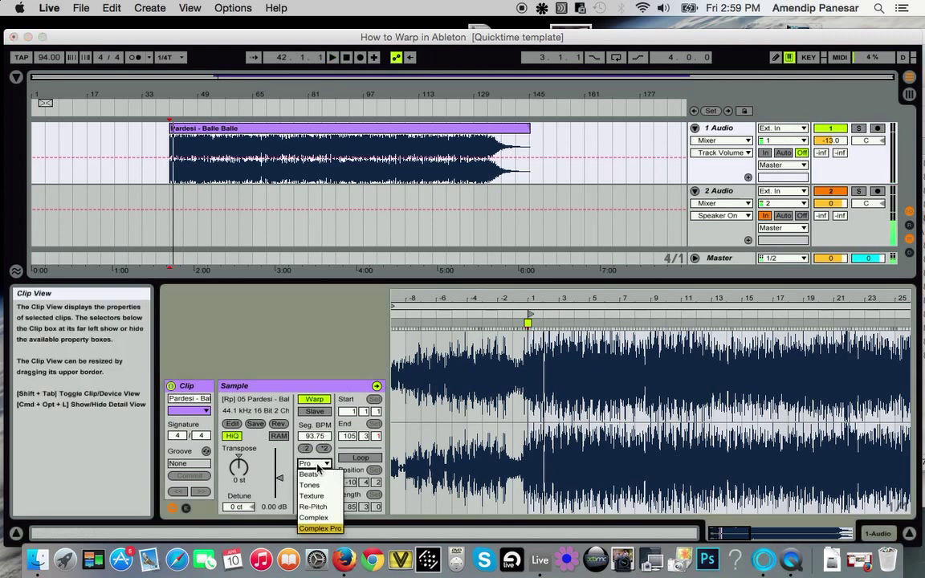
left_click(320, 528)
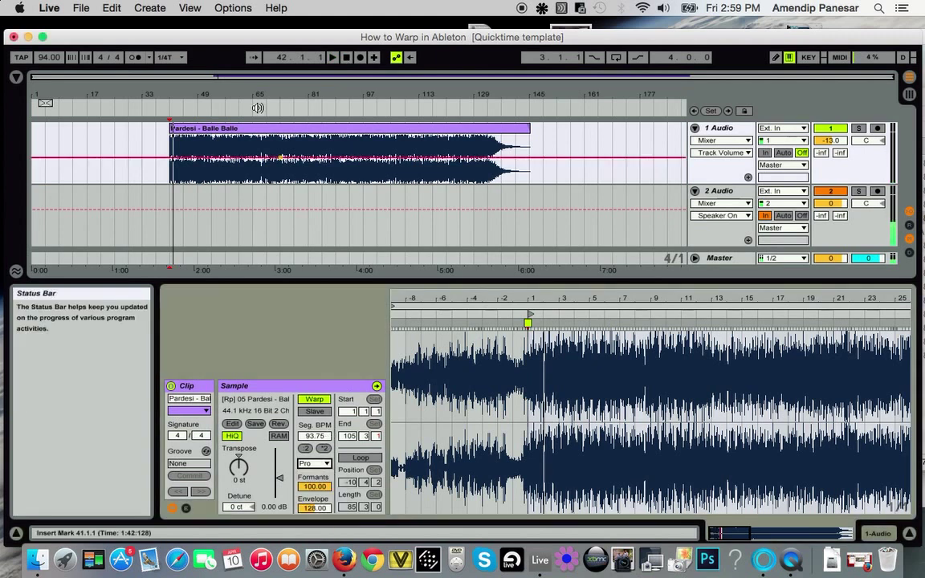
left_click(334, 58)
mouse_move(49, 57)
left_mouse_down()
mouse_move(49, 20)
mouse_move(49, 57)
left_mouse_up()
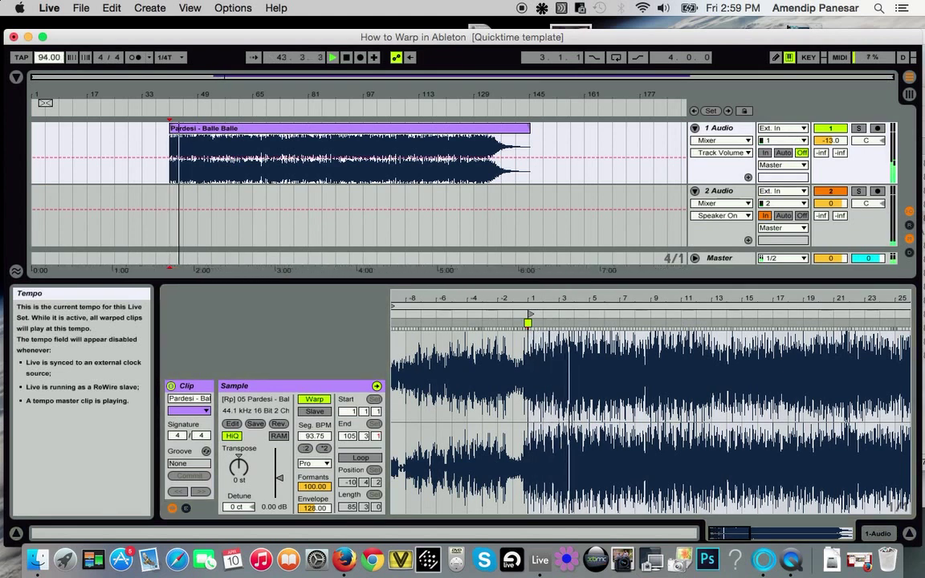
left_click(346, 58)
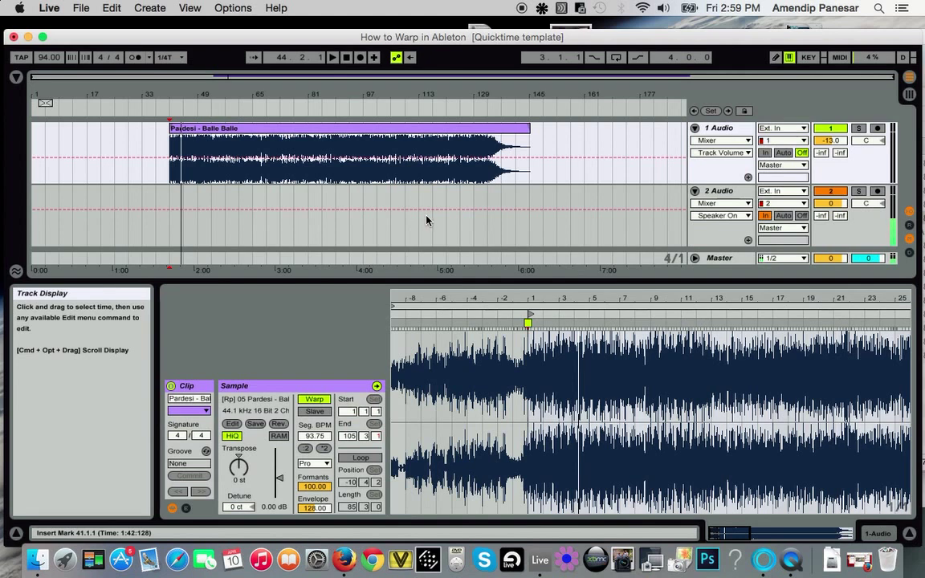
Audition the clip in Beats warp mode and switch the warp mode back to Complex Pro
left_click(314, 464)
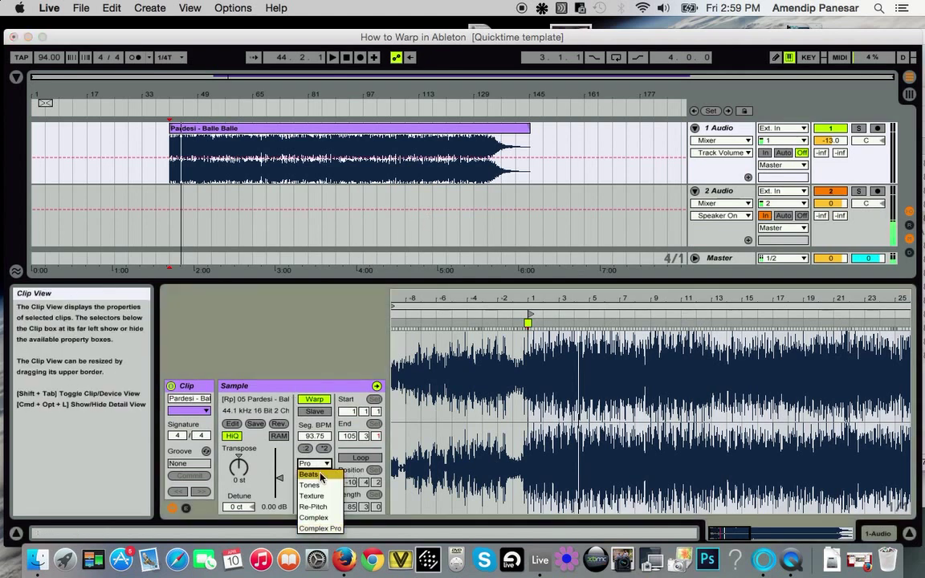
left_click(315, 466)
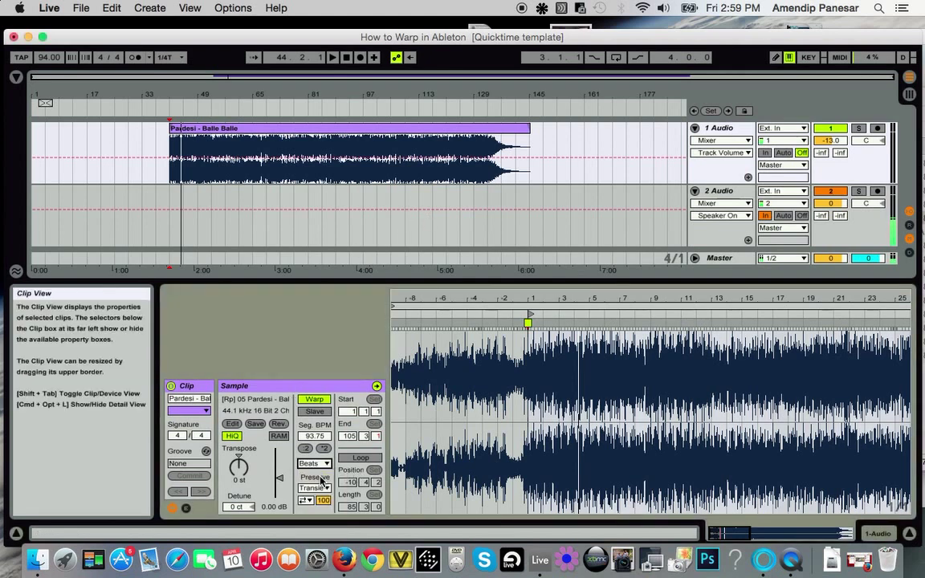
left_click(331, 57)
mouse_move(48, 57)
left_mouse_down()
mouse_move(48, 22)
mouse_move(49, 57)
left_mouse_up()
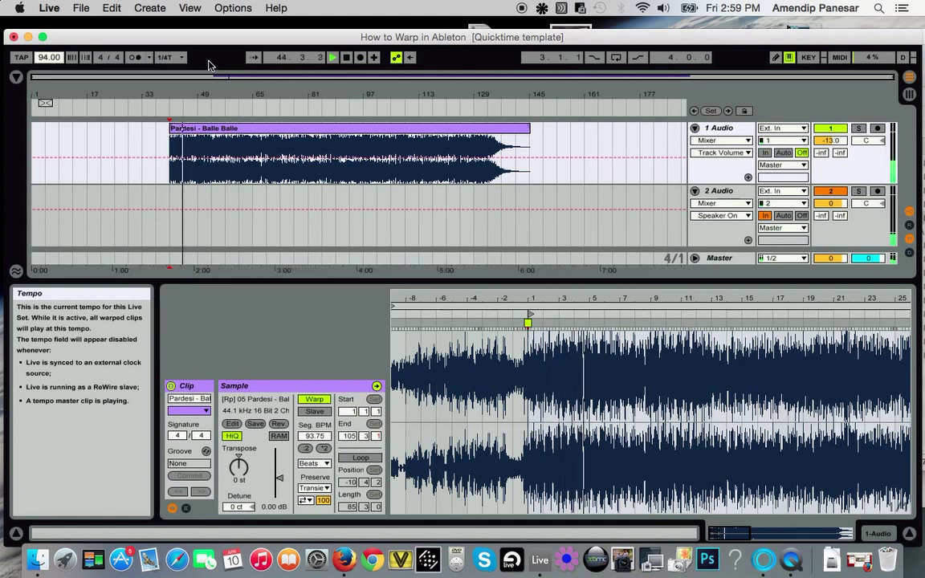
left_click(346, 58)
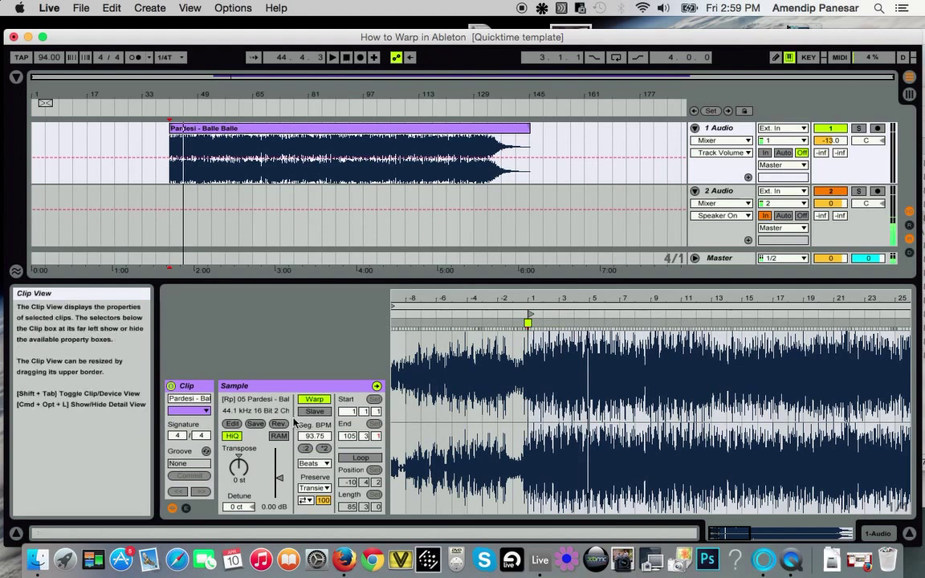
left_click(314, 463)
left_click(325, 526)
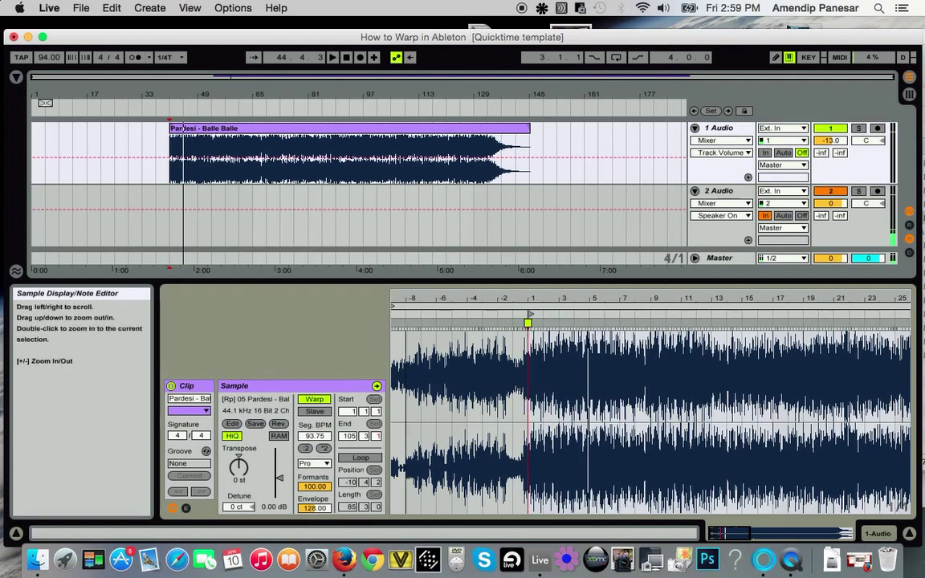
Play the late section of the clip from about bar 88 to locate the downbeat near bar 89
left_click_drag(400, 296, 400, 249)
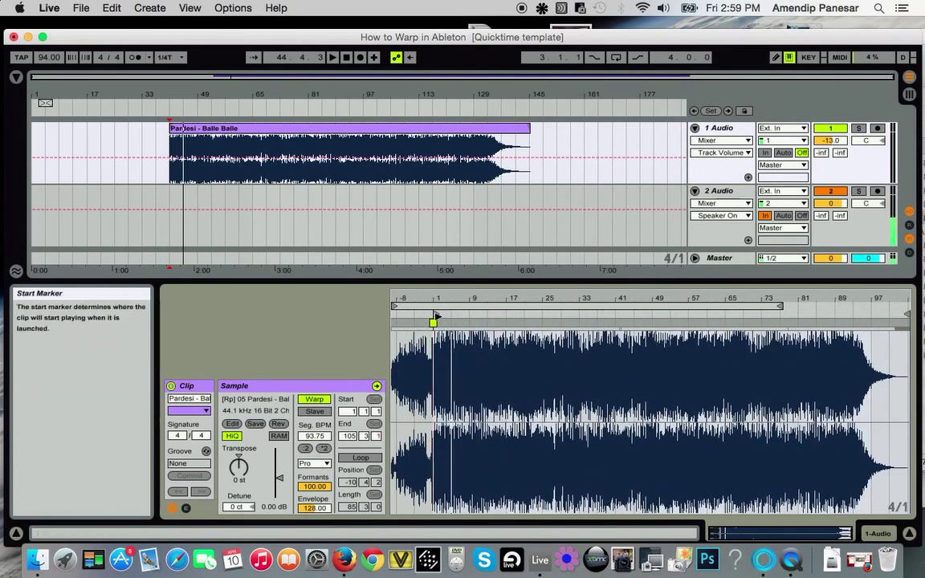
left_click_drag(859, 296, 850, 357)
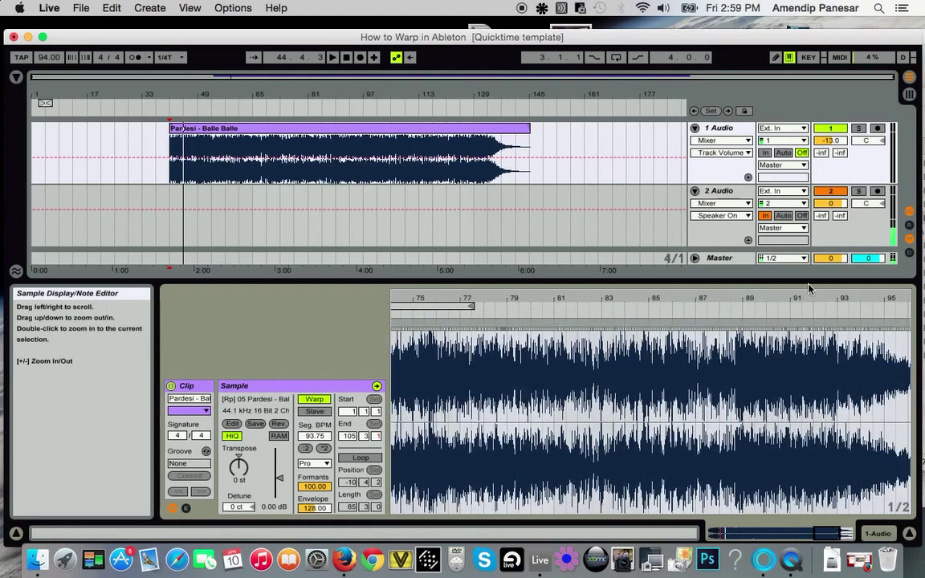
left_click_drag(715, 301, 716, 305)
left_click(715, 306)
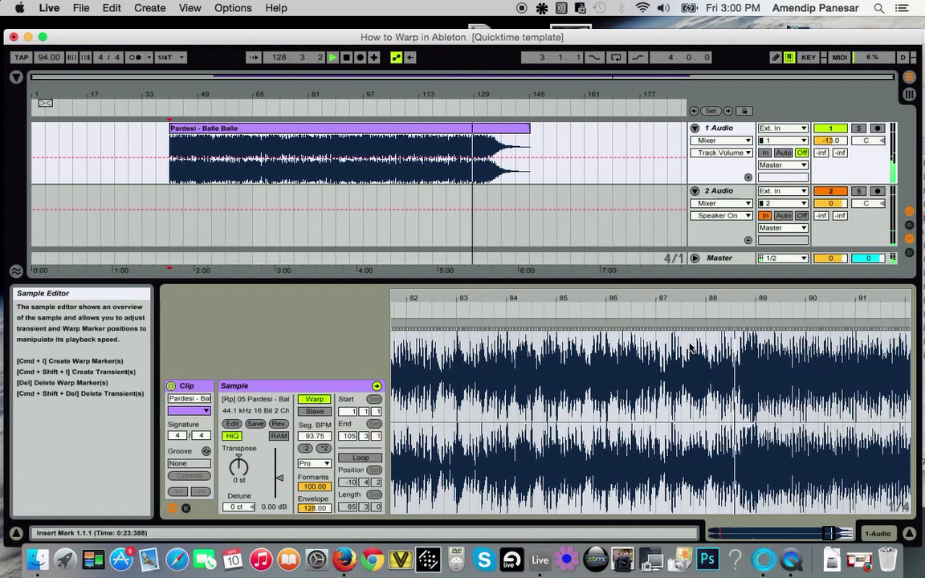
key("space")
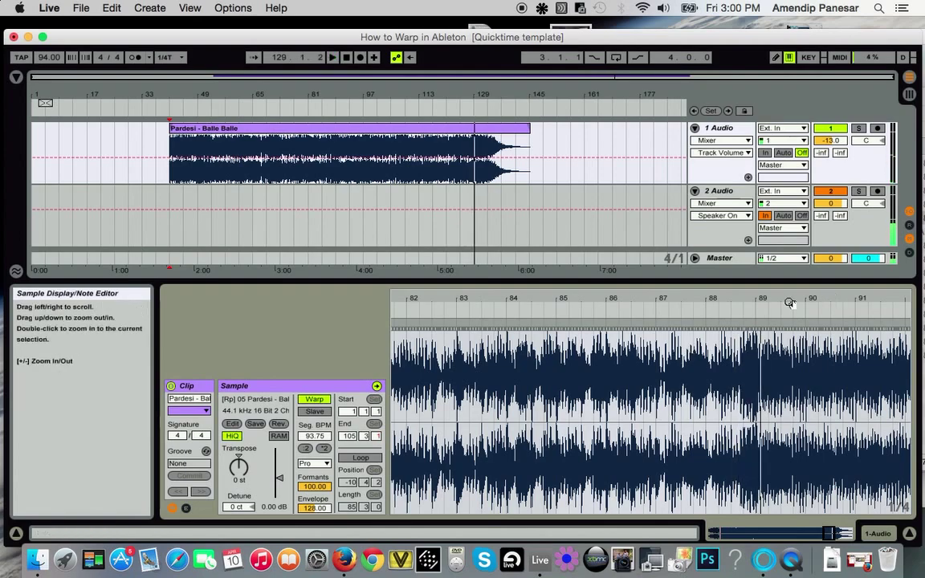
Insert a warp marker on the downbeat transient just before bar 89 and move it to 89.1.1
left_click_drag(761, 298, 727, 312)
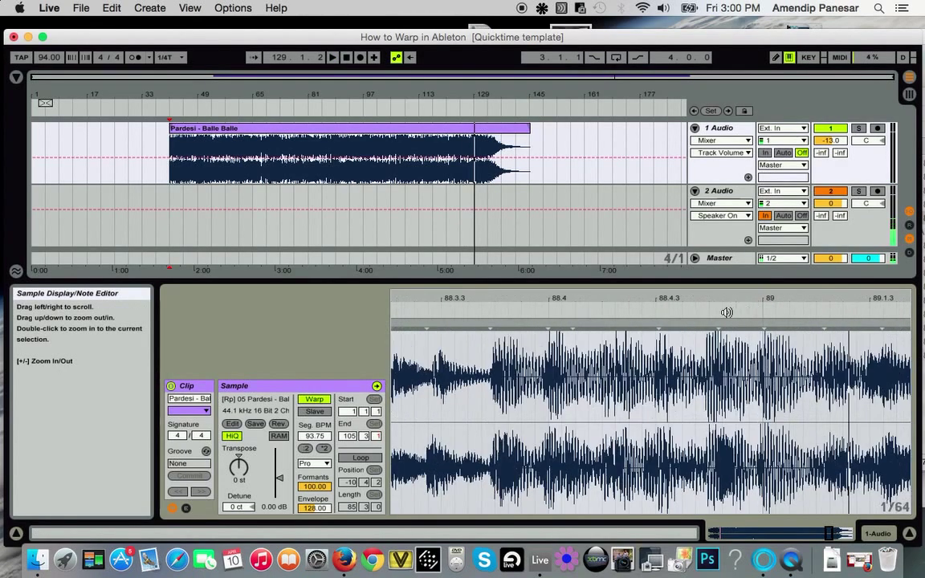
left_click(648, 311)
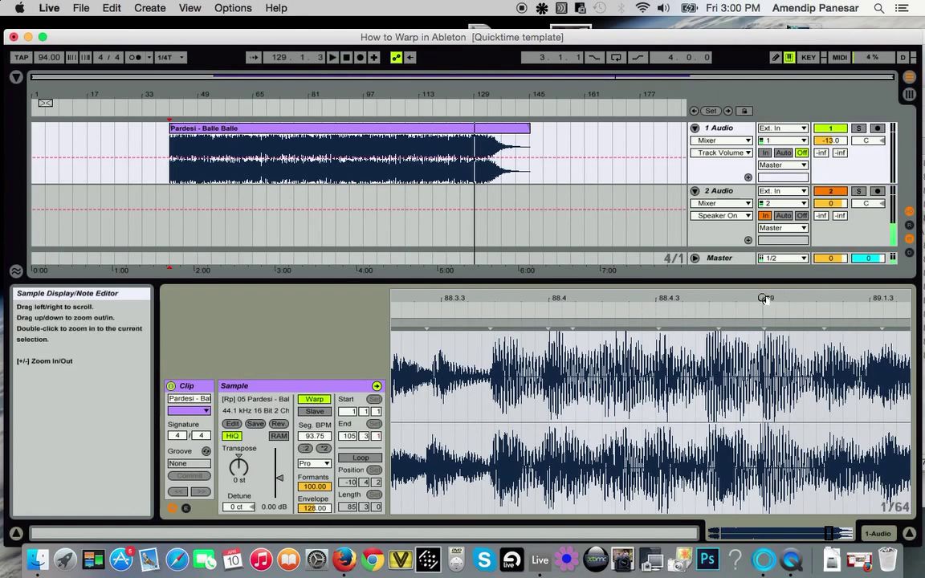
left_click_drag(764, 296, 747, 384)
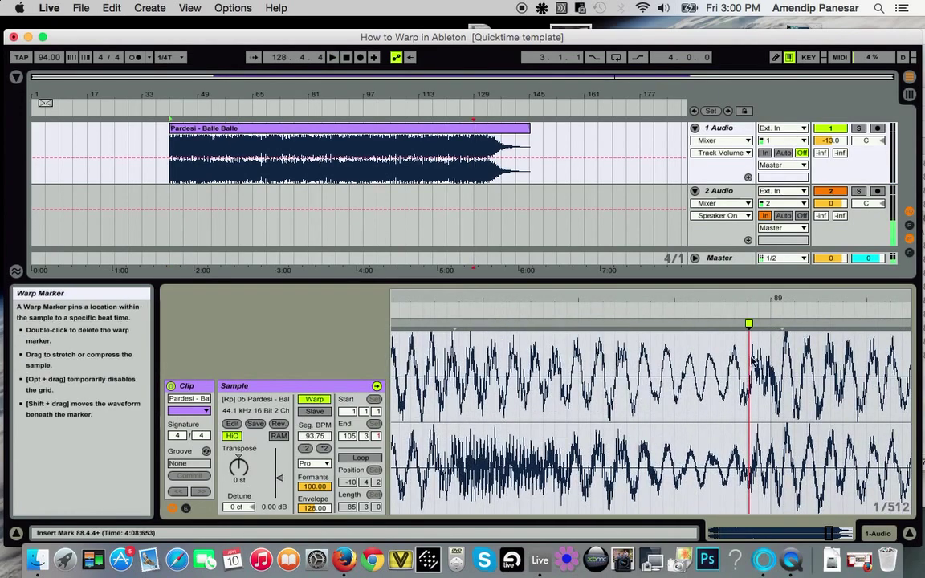
mouse_move(747, 324)
left_mouse_down()
mouse_move(769, 324)
mouse_move(767, 241)
left_mouse_up()
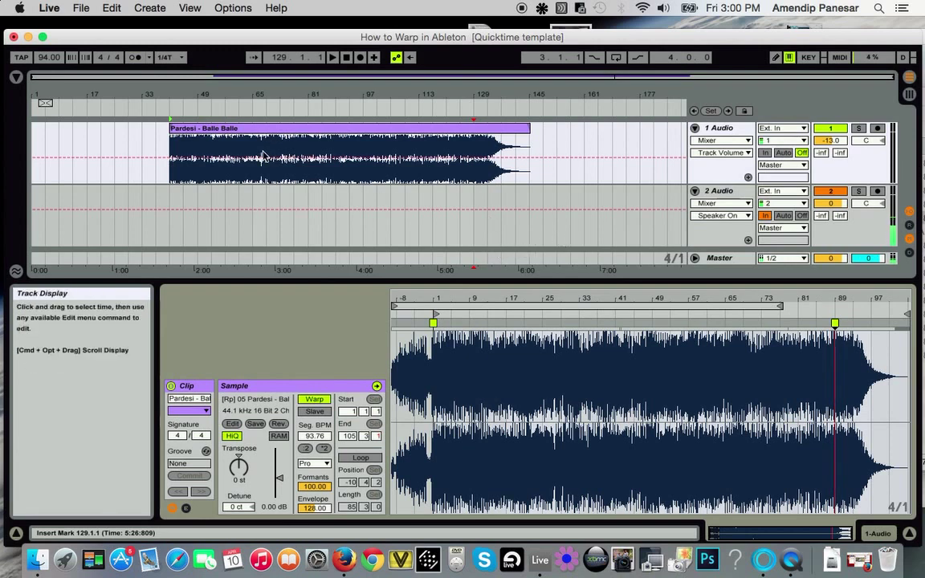
Enable the metronome and play the clip from its start and from about clip bar 41 to check its timing
left_click(133, 57)
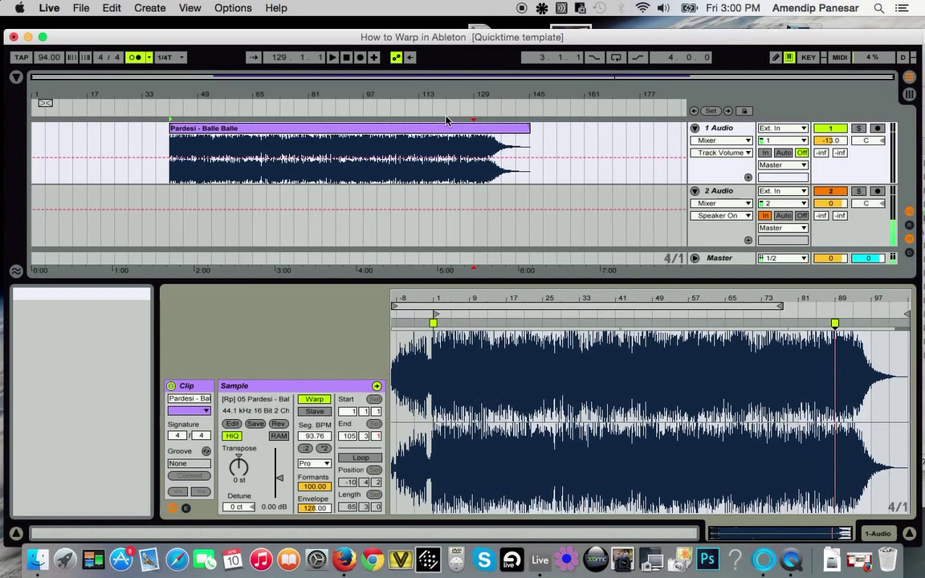
left_click(334, 58)
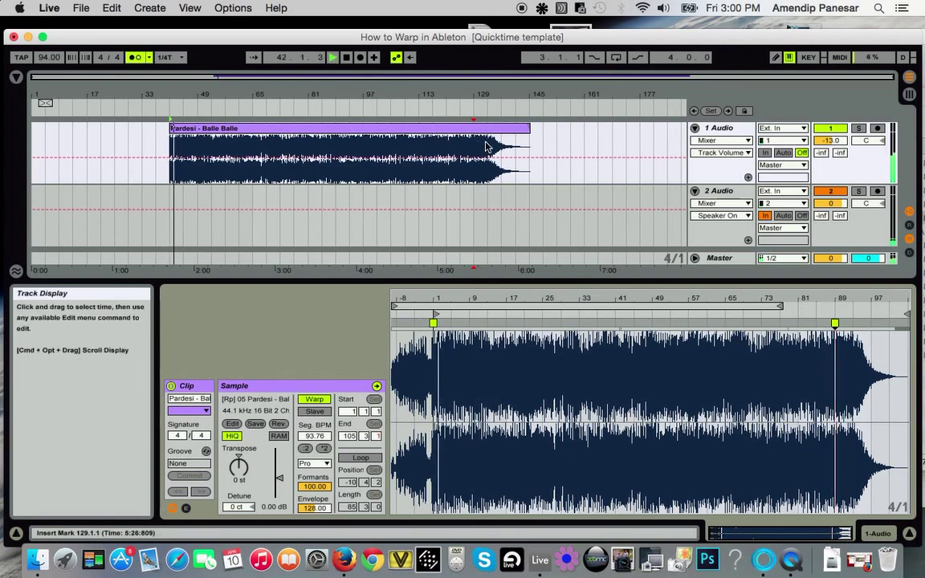
left_click(346, 59)
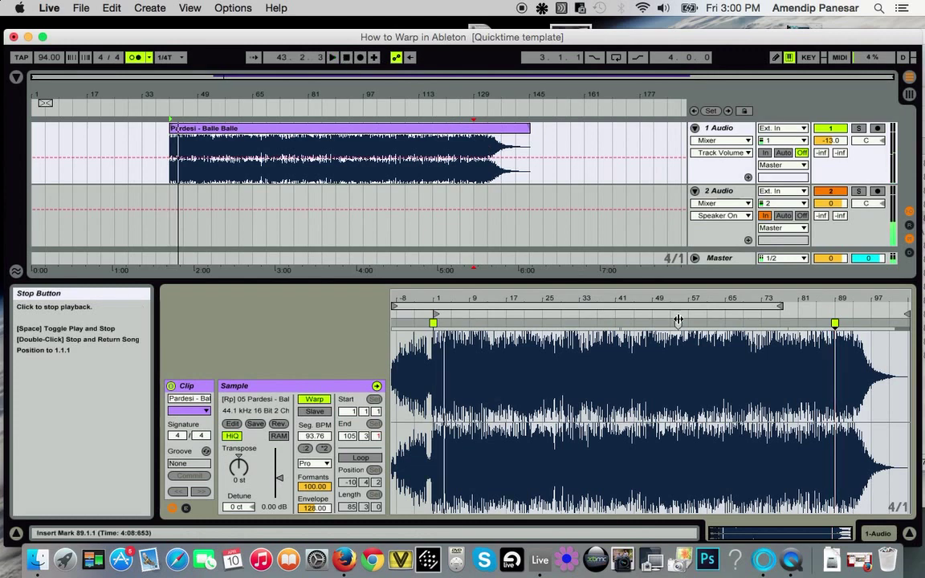
left_click(616, 314)
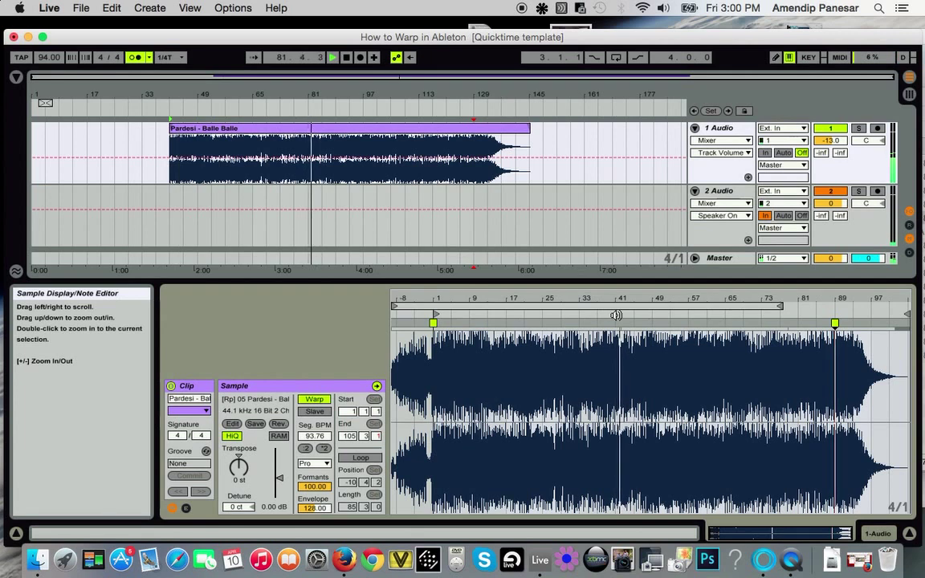
left_click(346, 63)
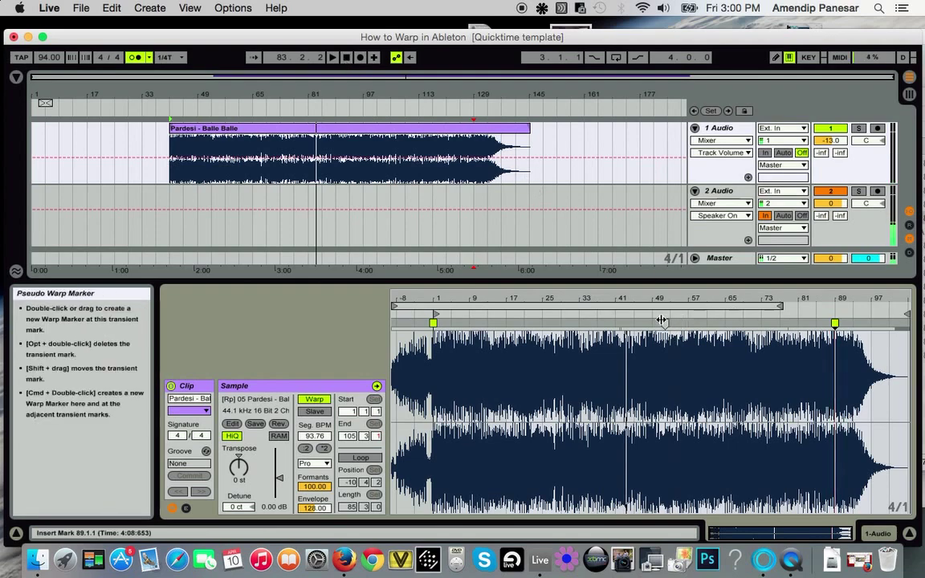
mouse_move(634, 299)
left_mouse_down()
mouse_move(634, 361)
mouse_move(633, 299)
left_mouse_up()
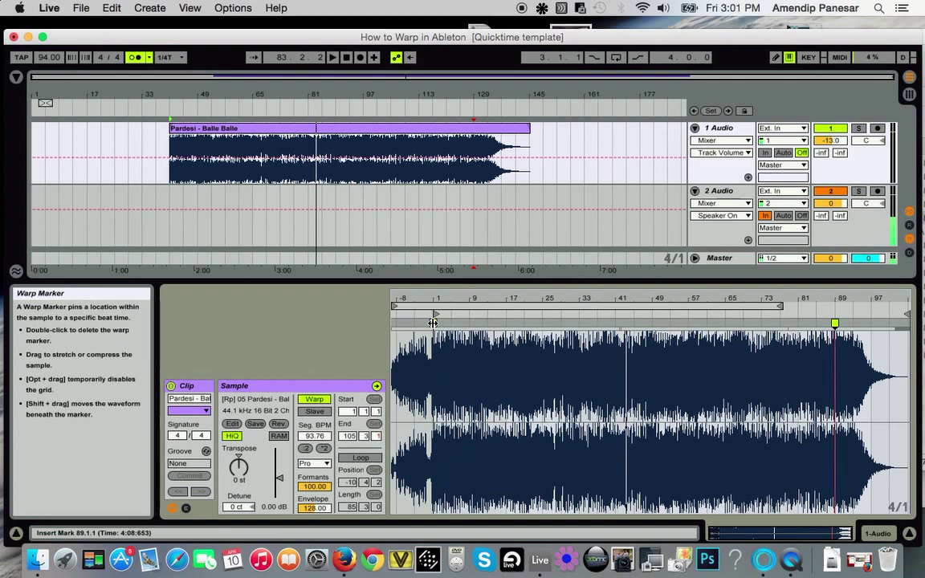
Play the clip's early section from about bar 12 to locate the downbeat near bar 13
left_click_drag(495, 299, 575, 312)
left_click(572, 314)
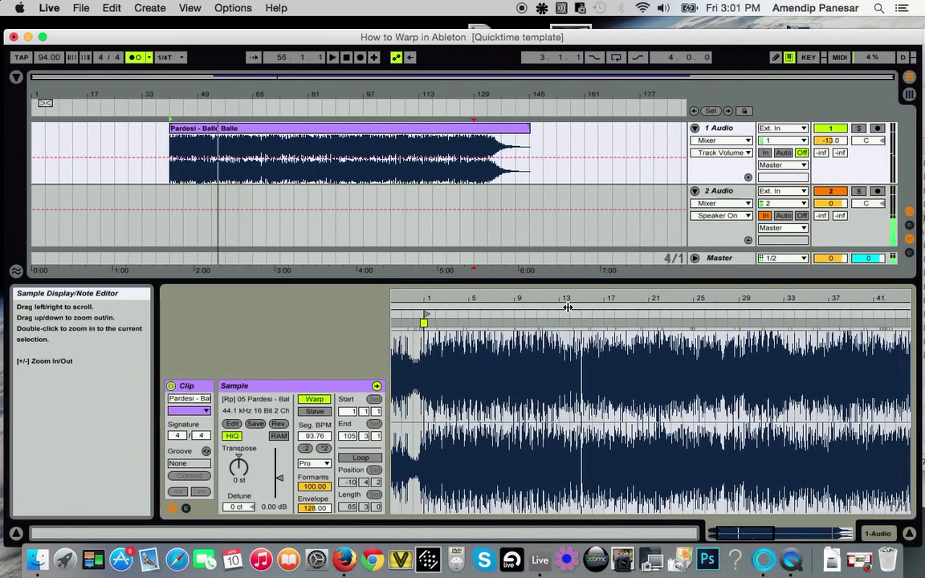
left_click_drag(560, 298, 567, 319)
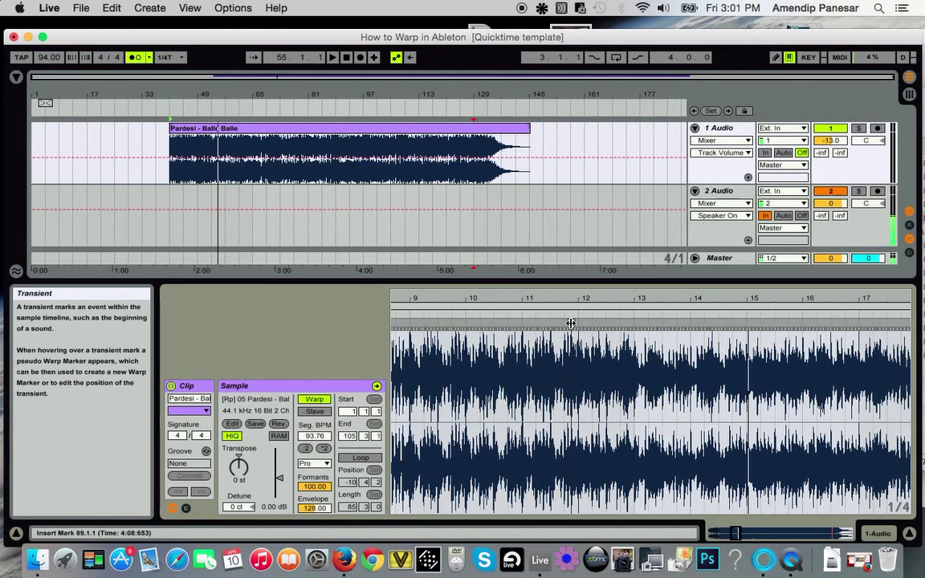
left_click(567, 317)
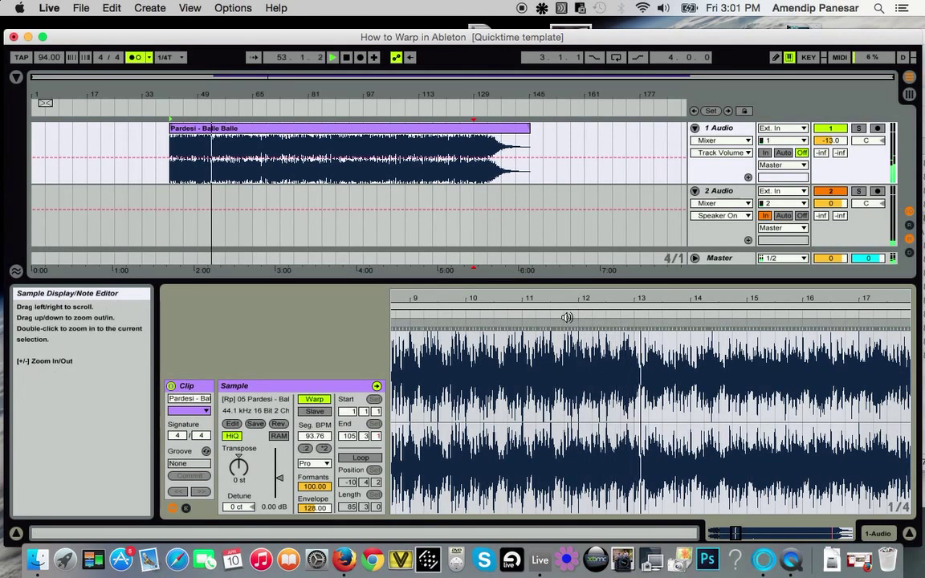
Insert a warp marker on the downbeat transient just before bar 13 and move it to 13.1.1
left_click_drag(641, 313, 651, 359)
left_click_drag(595, 301, 592, 352)
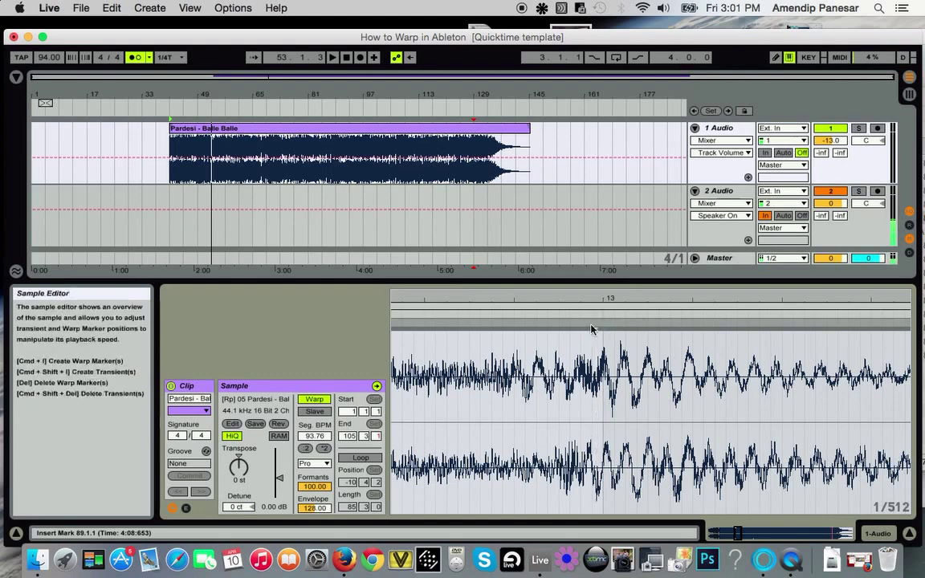
left_click_drag(589, 299, 589, 346)
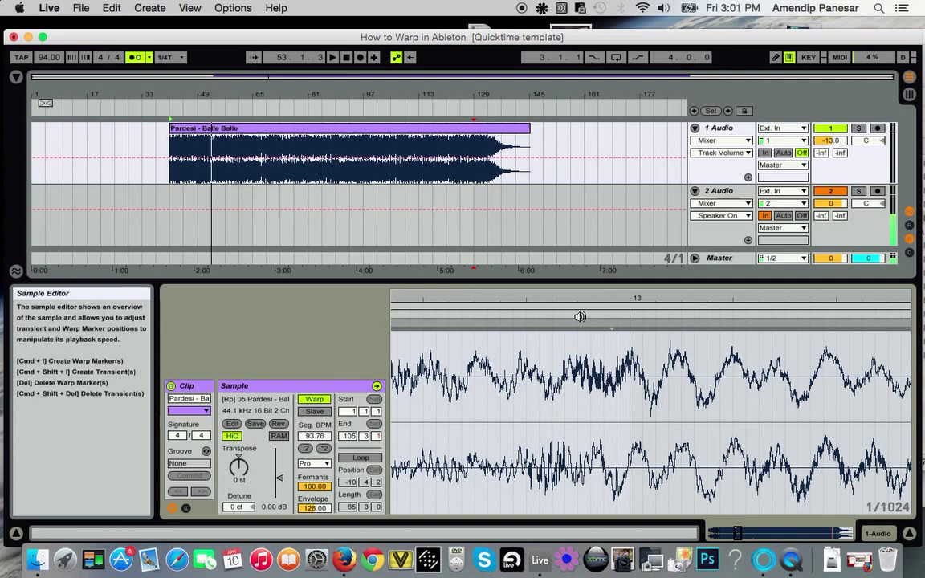
left_click_drag(571, 300, 571, 357)
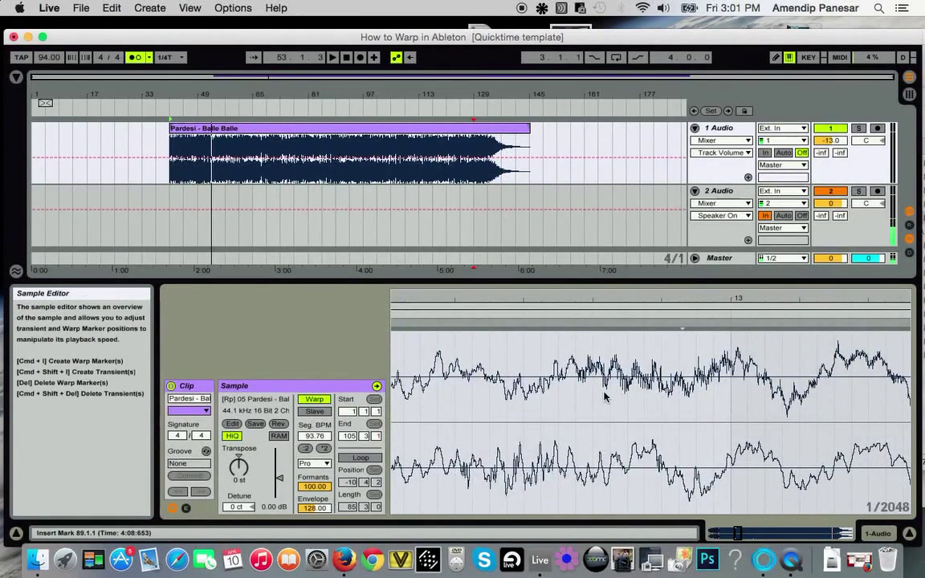
double_click(579, 376)
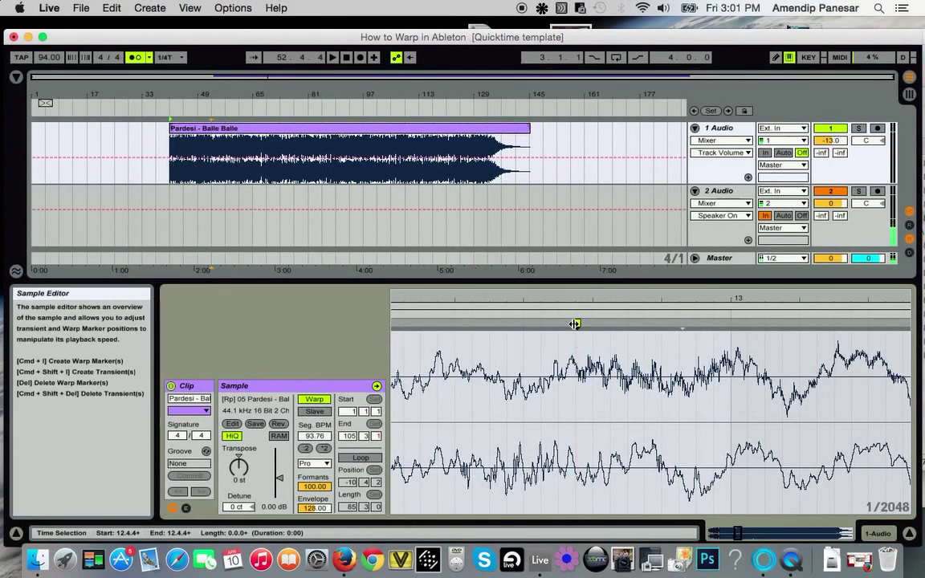
mouse_move(576, 325)
left_mouse_down()
mouse_move(721, 327)
mouse_move(708, 294)
mouse_move(708, 201)
left_mouse_up()
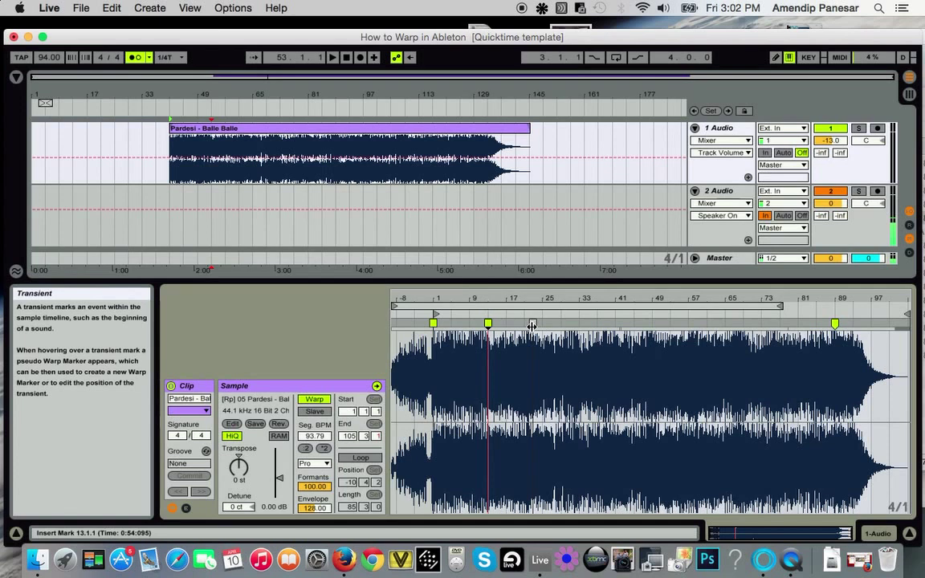
left_click(487, 323)
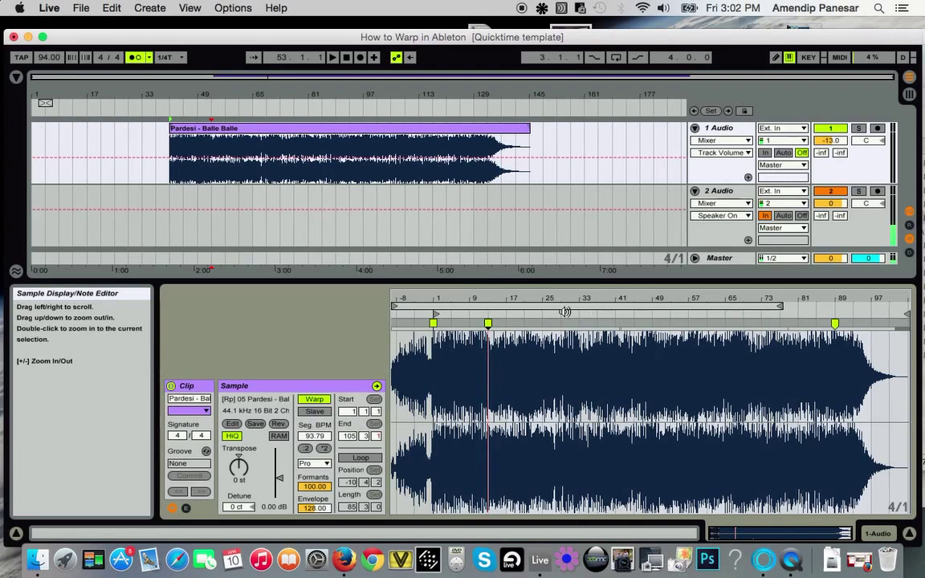
Play through to bar 33, insert a warp marker on its slightly early downbeat, and align it to 33.1.1
left_click_drag(565, 313, 617, 316)
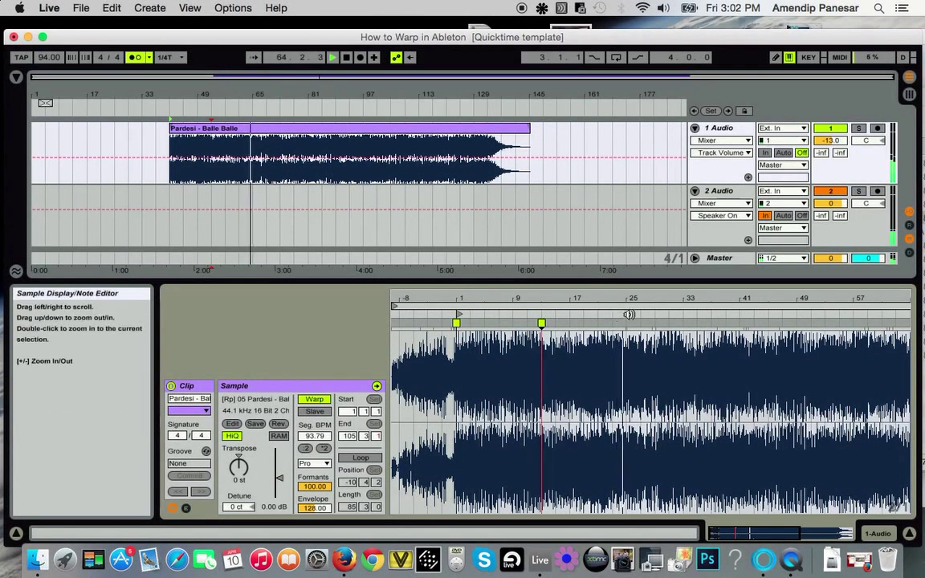
left_click_drag(629, 314, 657, 313)
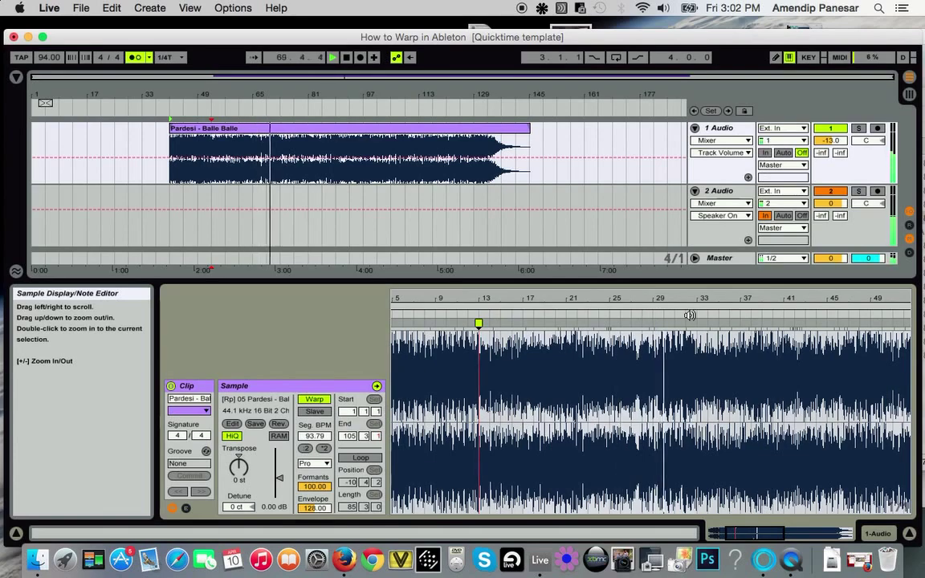
left_click_drag(698, 300, 698, 346)
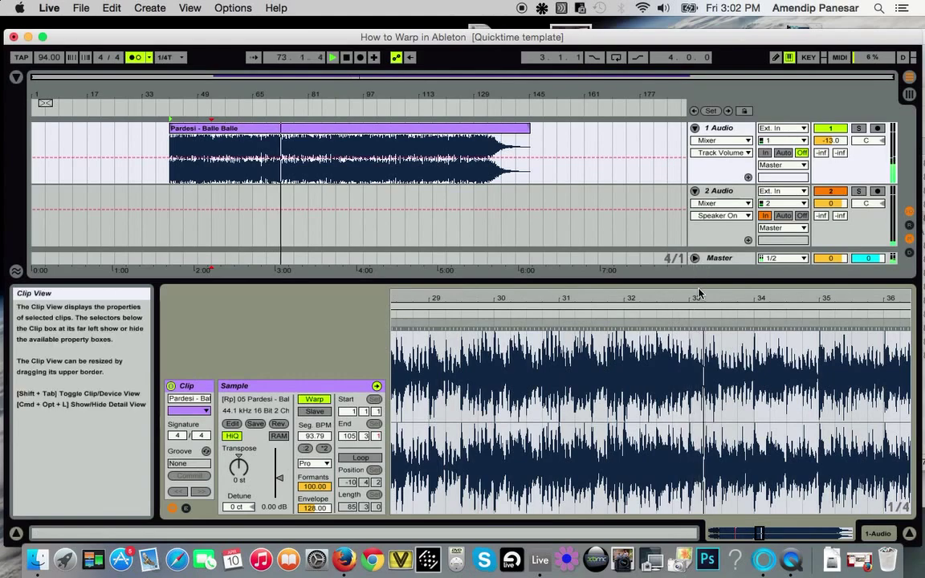
left_click_drag(699, 294, 691, 369)
left_click(625, 387)
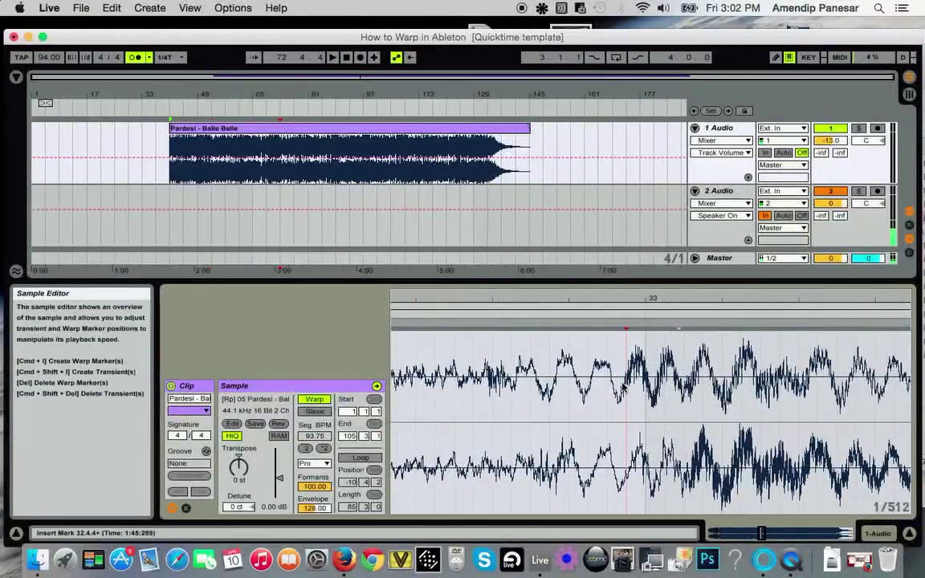
mouse_move(622, 324)
left_mouse_down()
mouse_move(646, 324)
mouse_move(640, 225)
left_mouse_up()
Audition the clip around bar 49, add a warp marker on the downbeat just before bar 50, and move it to 50.1.1
left_click(661, 300)
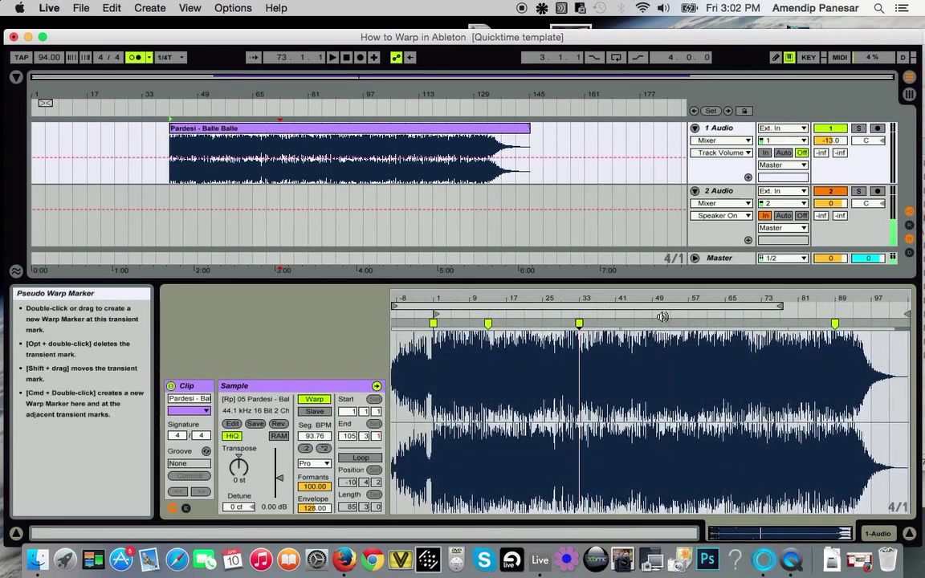
left_click_drag(661, 301, 635, 316)
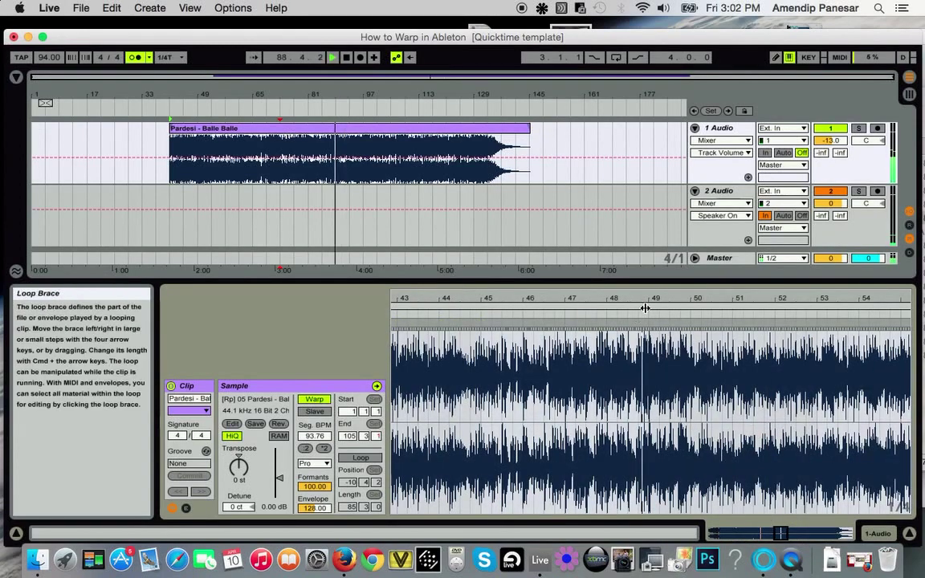
left_click(660, 299)
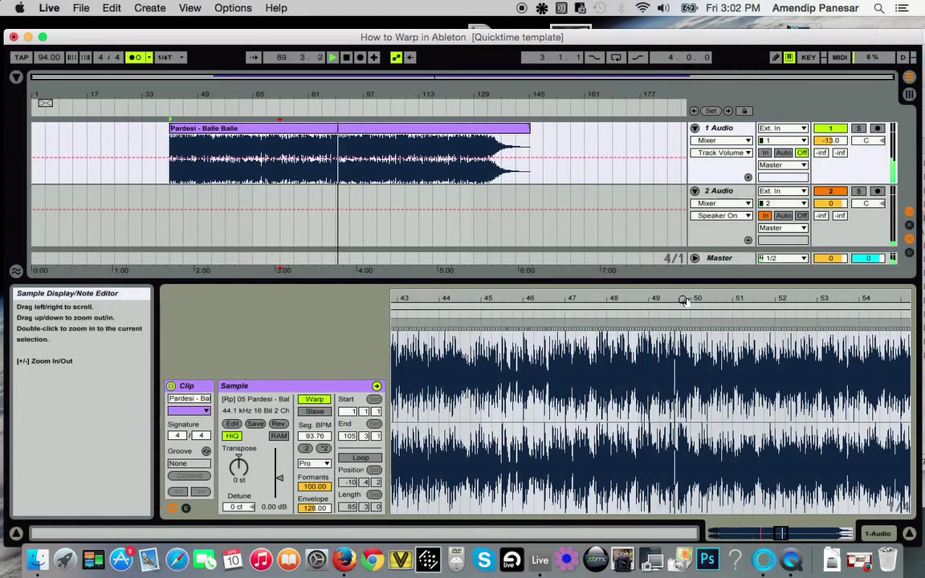
left_click_drag(689, 300, 683, 360)
left_click(648, 376)
double_click(648, 324)
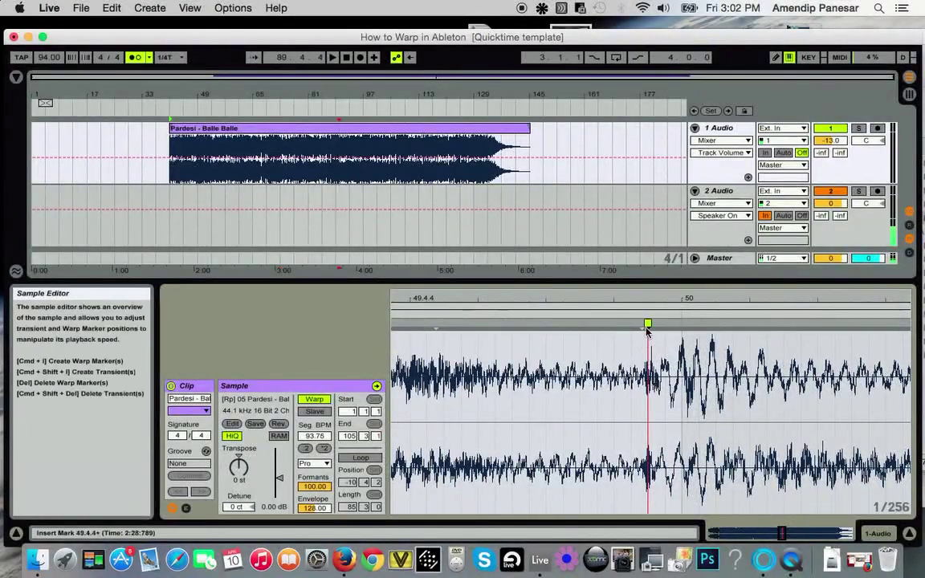
mouse_move(648, 325)
left_mouse_down()
mouse_move(682, 325)
mouse_move(686, 241)
left_mouse_up()
left_click_drag(682, 298, 661, 298)
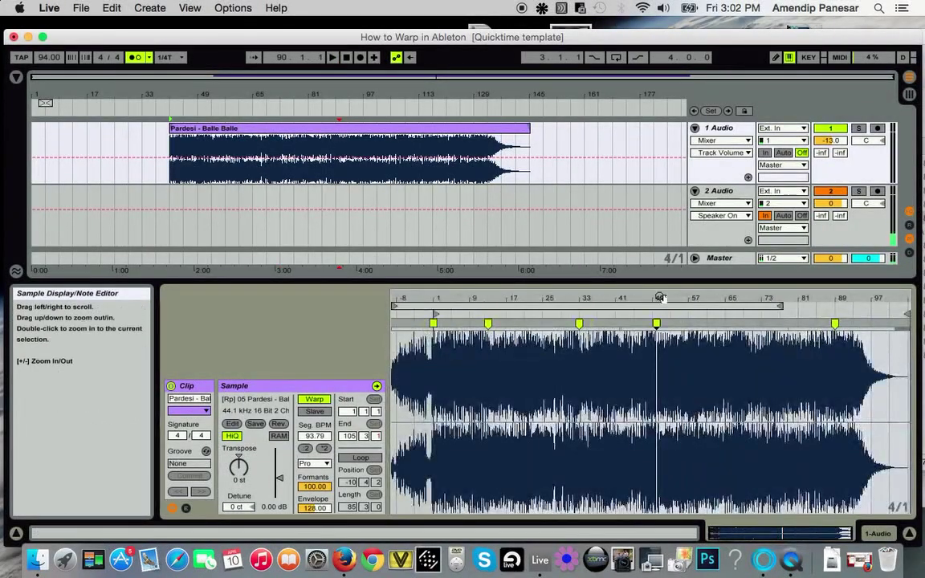
Audition the clip from about bar 66, add a warp marker on the downbeat just before bar 70, and move it to 70.1.1
left_click(732, 315)
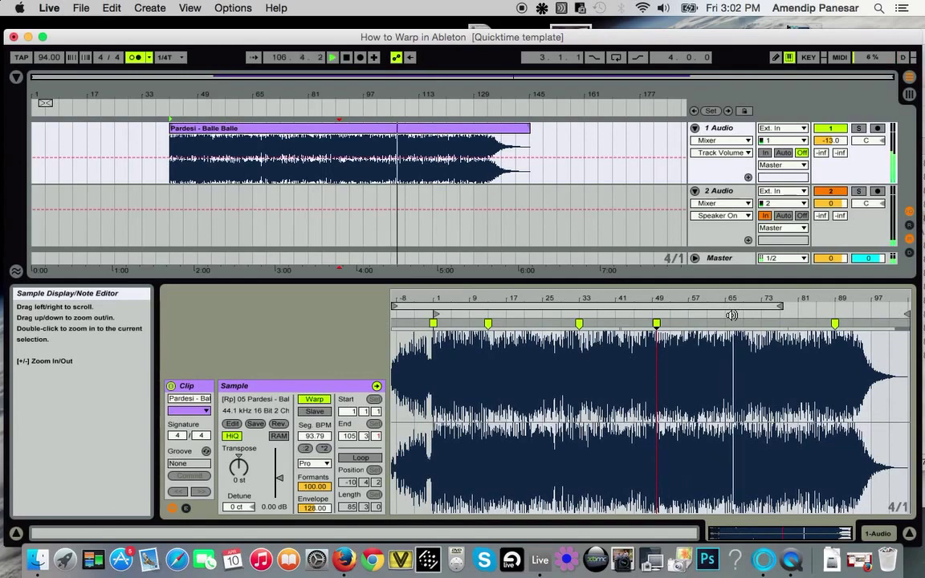
left_click_drag(748, 299, 668, 353)
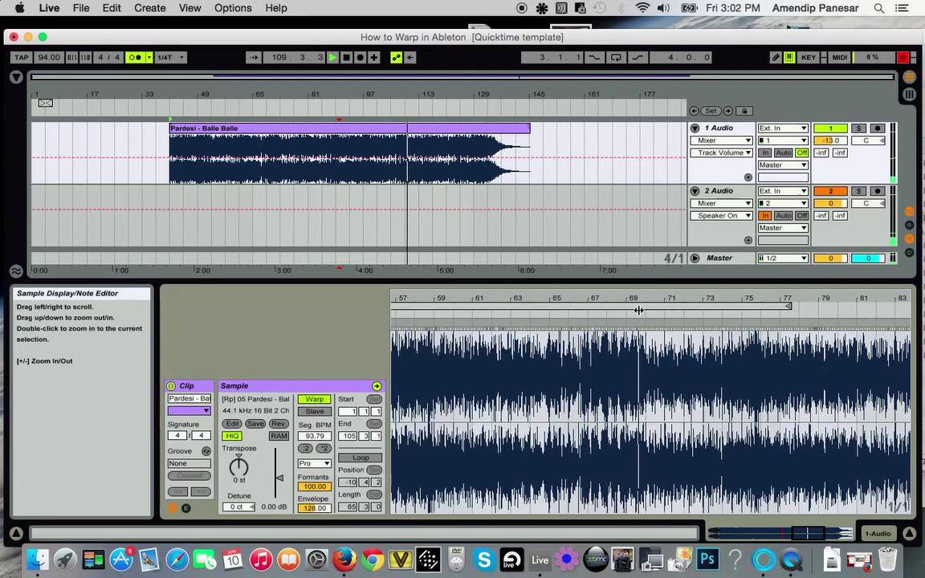
key("space")
left_click_drag(649, 299, 586, 402)
left_click_drag(544, 297, 541, 305)
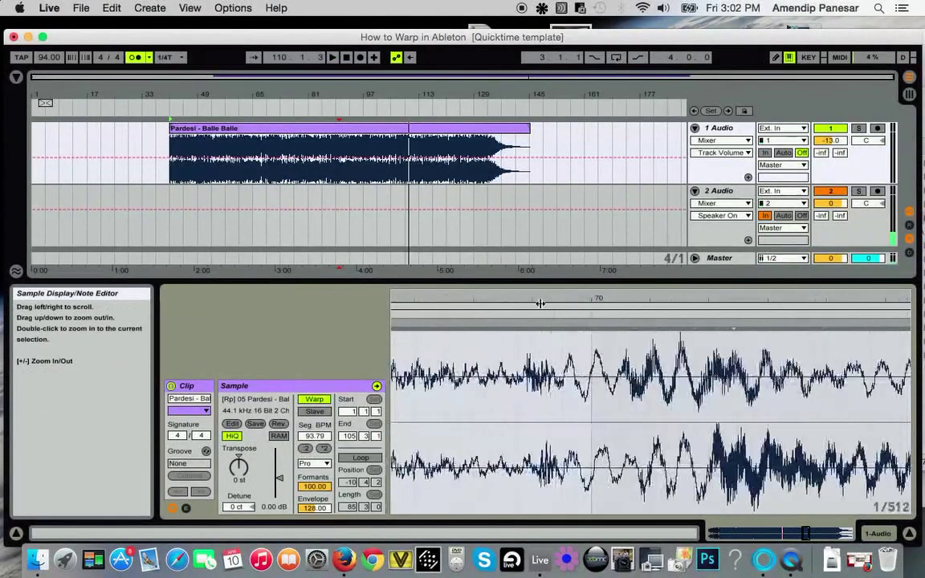
double_click(563, 383)
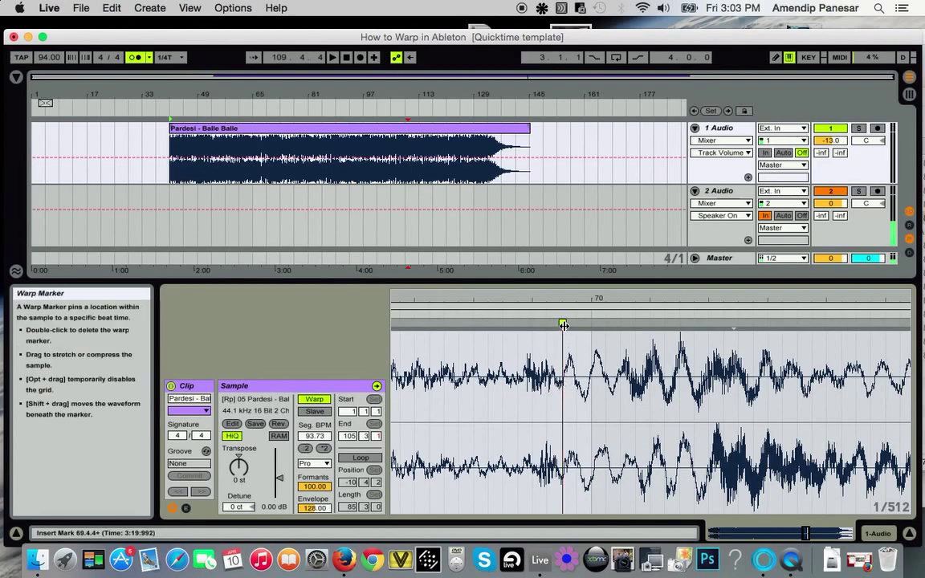
left_click_drag(563, 382, 592, 383)
left_click_drag(592, 299, 592, 200)
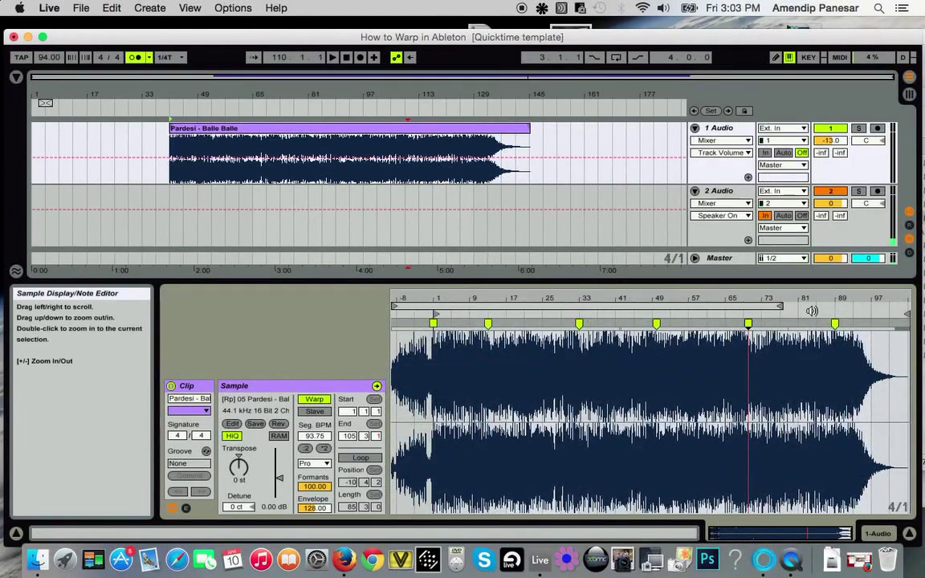
Play the section leading up to bar 84, add a warp marker on its downbeat transient, and move it to 84.1.1
left_click_drag(798, 296, 747, 338)
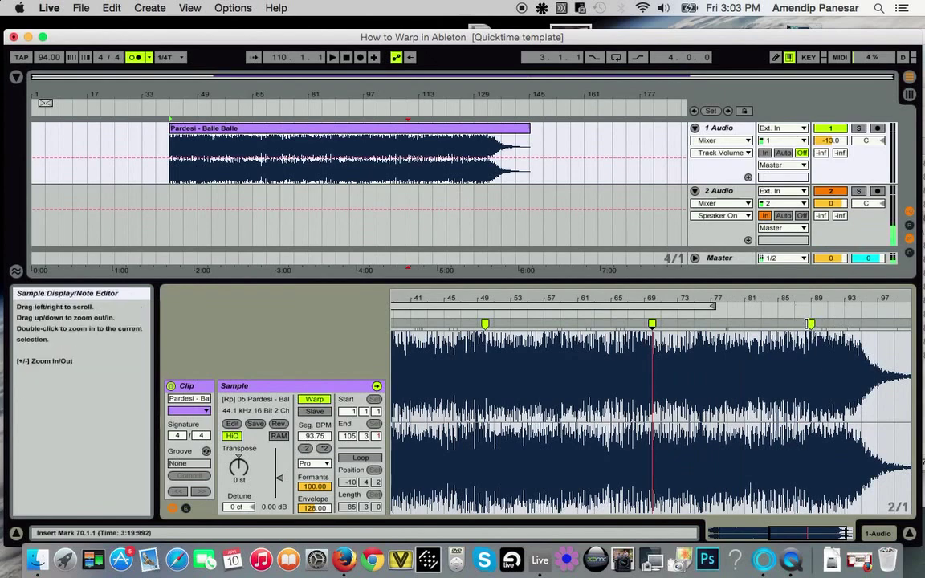
left_click_drag(740, 295, 741, 321)
left_click(745, 306)
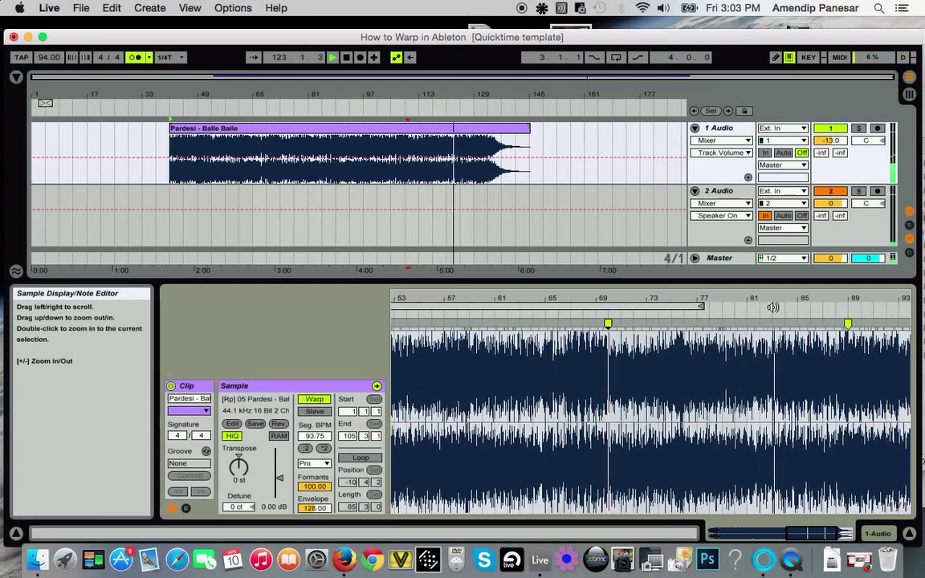
left_click_drag(791, 297, 786, 401)
key("space")
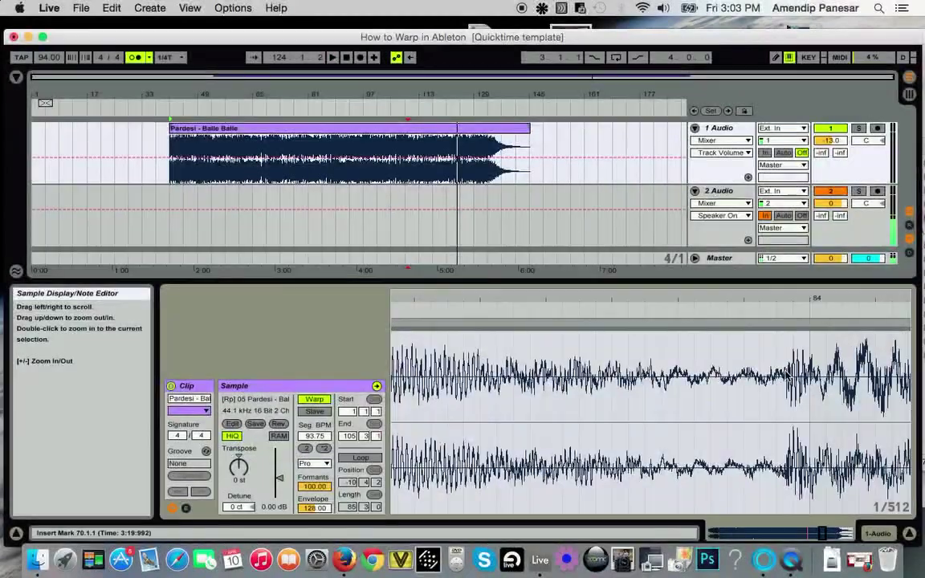
double_click(787, 372)
mouse_move(788, 324)
left_mouse_down()
mouse_move(810, 323)
mouse_move(801, 169)
left_mouse_up()
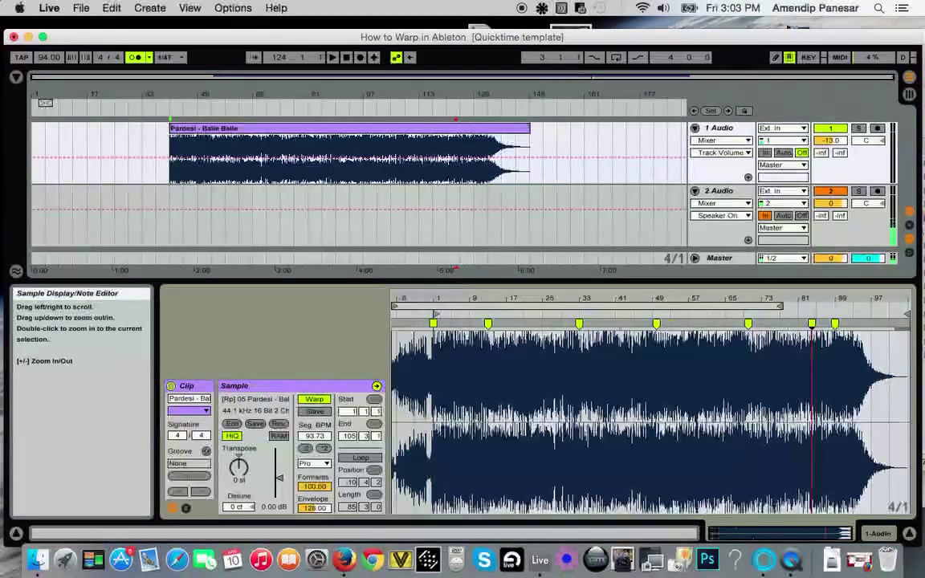
Move the clip's start marker back to -4.1.1 and play the clip to check the intro against the metronome
left_click_drag(428, 298, 428, 361)
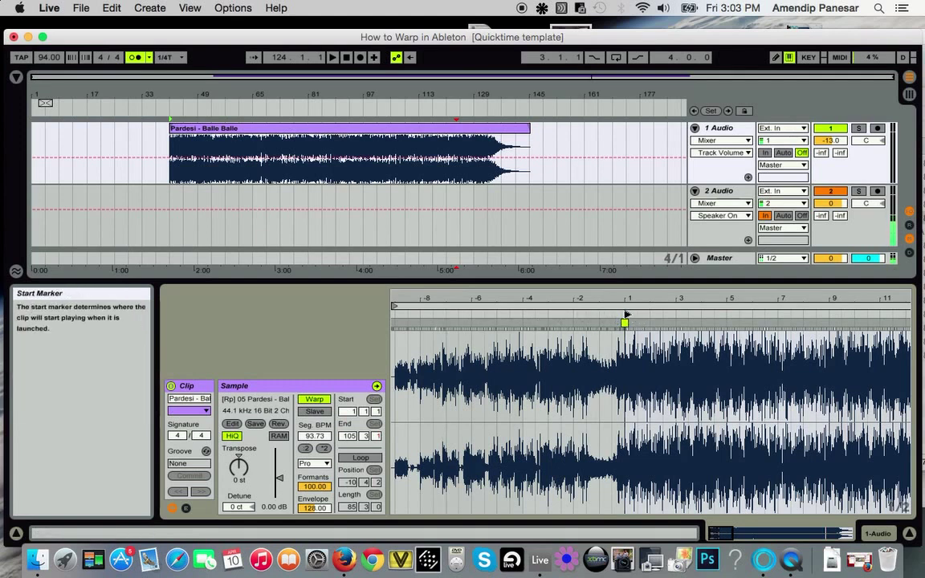
left_click_drag(626, 313, 523, 313)
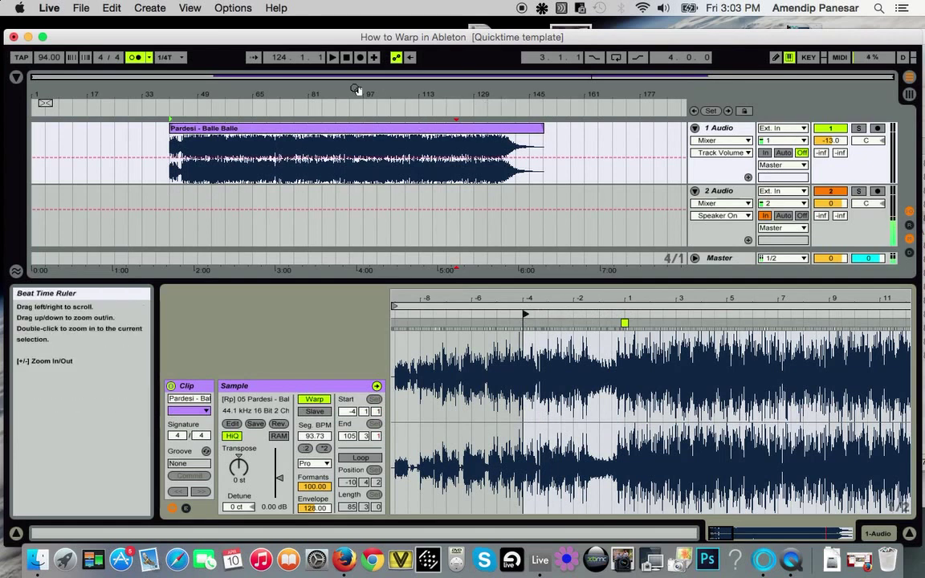
left_click(332, 57)
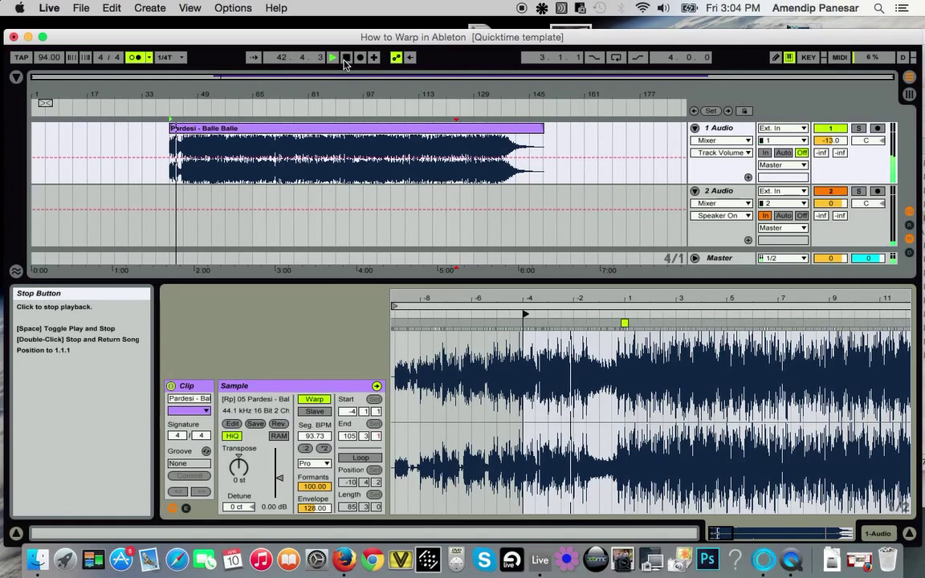
left_click(347, 57)
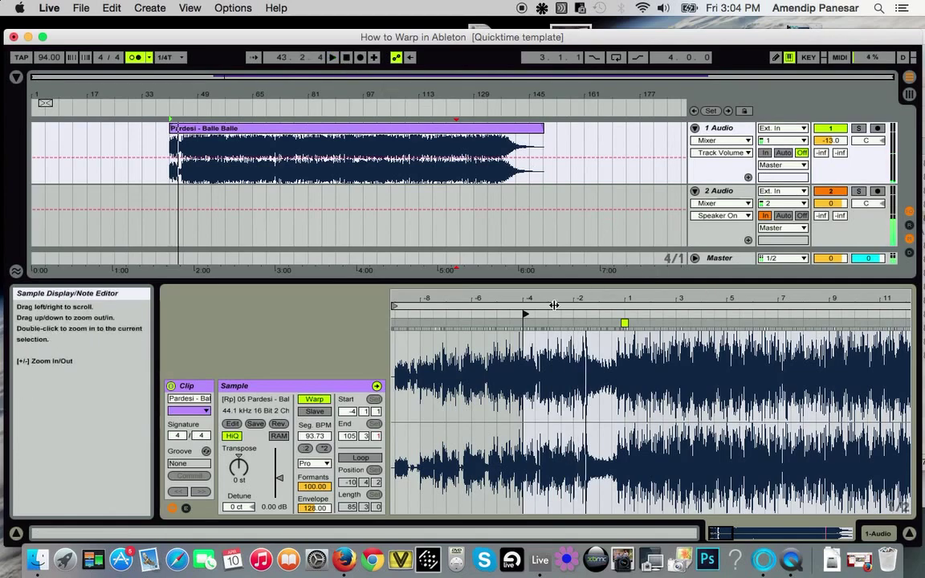
Add a warp marker on the intro's downbeat transient and align it to -4.1.1
mouse_move(526, 298)
left_mouse_down()
mouse_move(518, 315)
mouse_move(513, 303)
mouse_move(526, 324)
mouse_move(436, 304)
mouse_move(417, 320)
left_mouse_up()
double_click(497, 384)
left_click_drag(515, 273, 464, 295)
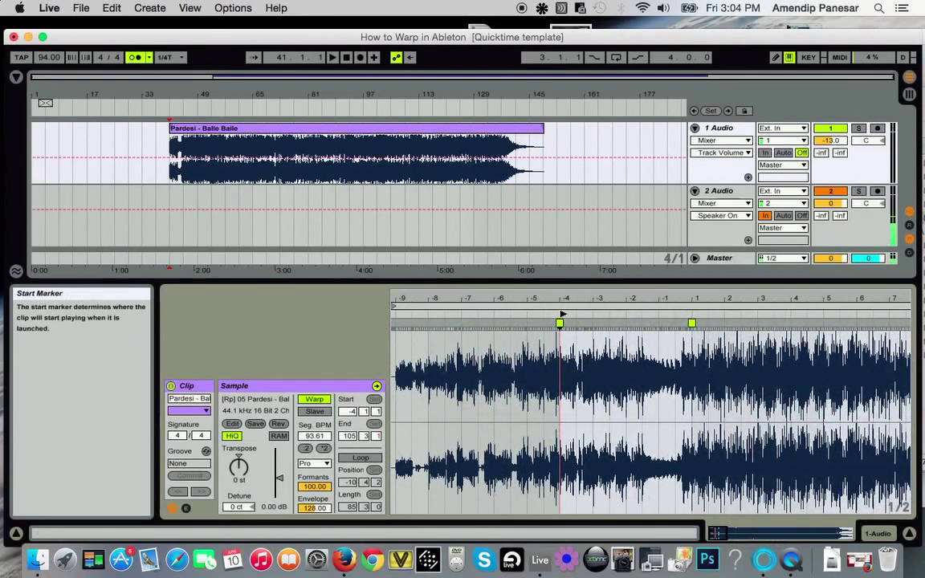
Move the clip's start marker back to -8.1.1 and play the beginning to check its timing
left_click_drag(562, 314, 430, 316)
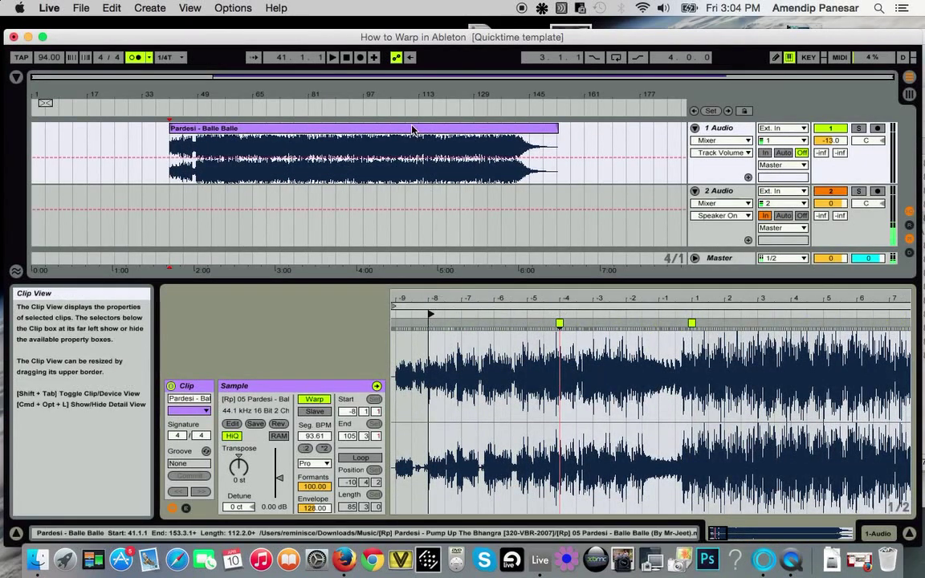
left_click(333, 57)
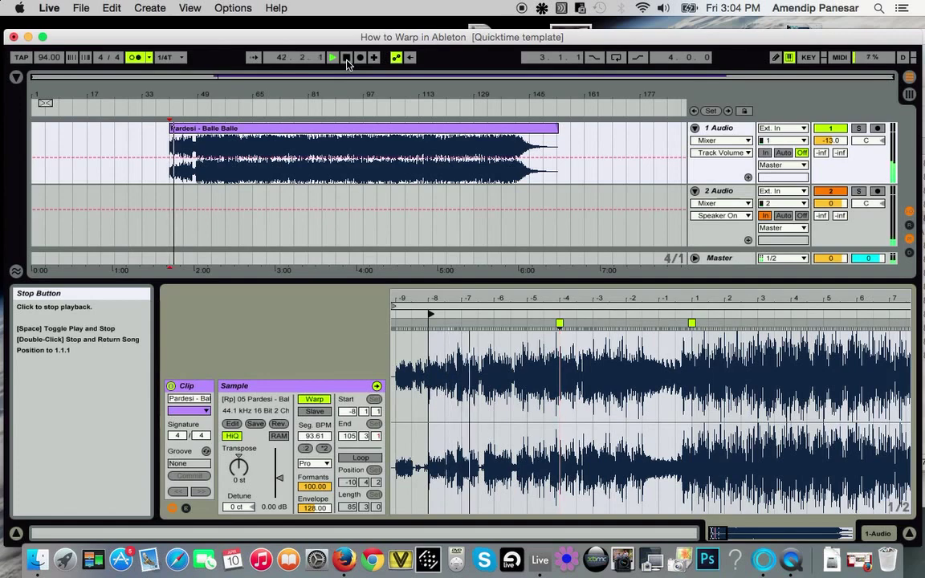
left_click(347, 60)
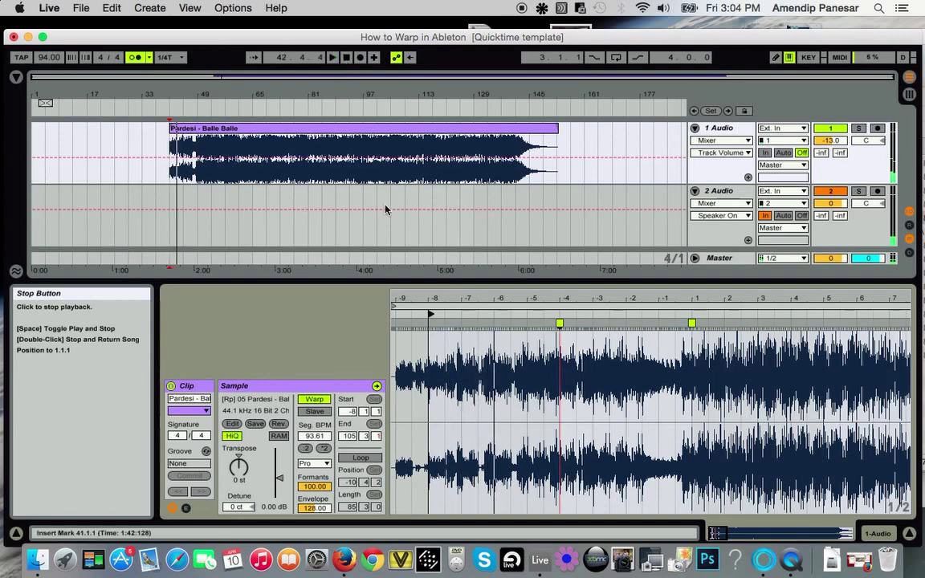
Add a warp marker on the first downbeat transient of the intro and align it to -8.1.1
left_click_drag(430, 304, 571, 369)
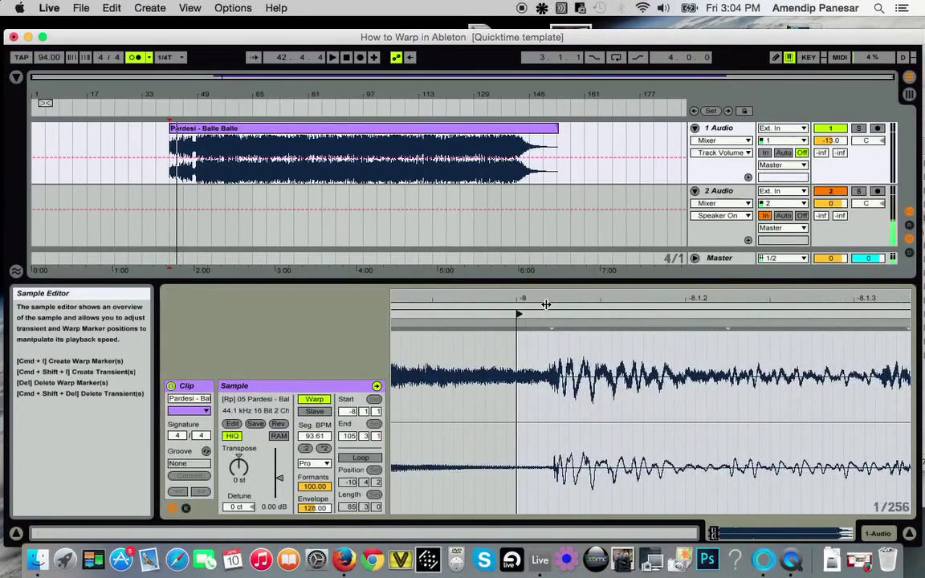
mouse_move(545, 304)
left_mouse_down()
mouse_move(547, 315)
mouse_move(473, 330)
left_mouse_up()
mouse_move(549, 324)
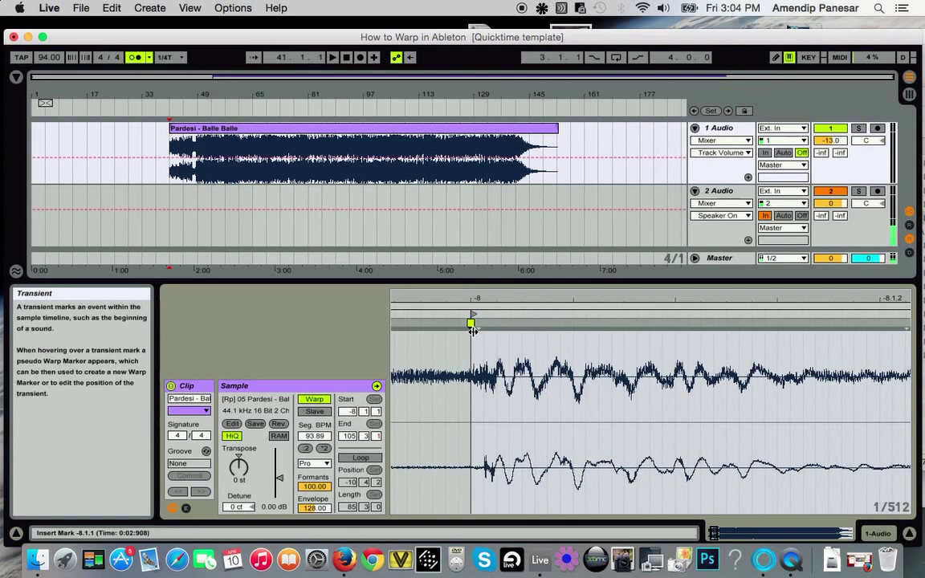
Play the clip from its beginning to check the intro's timing against the metronome, and stop playback
left_click(332, 57)
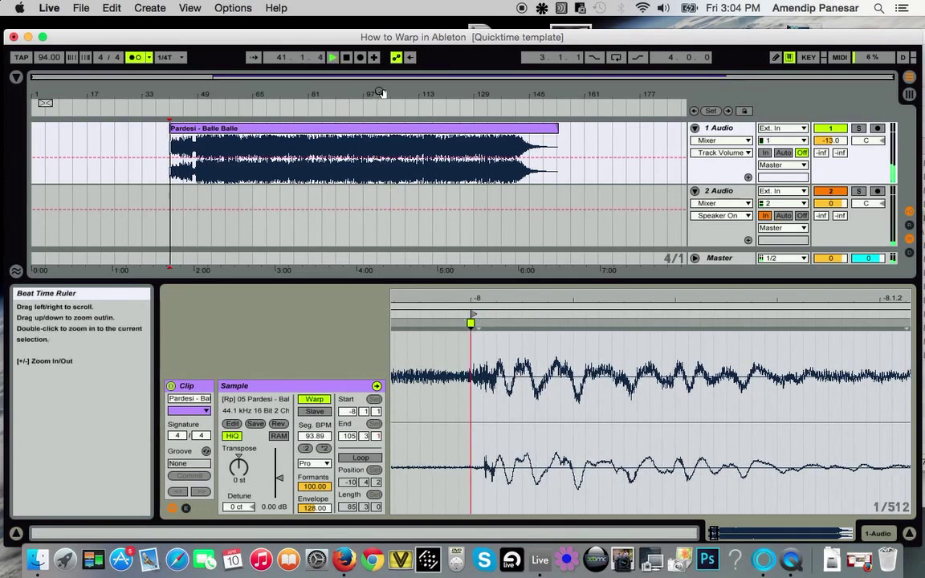
left_click_drag(381, 93, 380, 97)
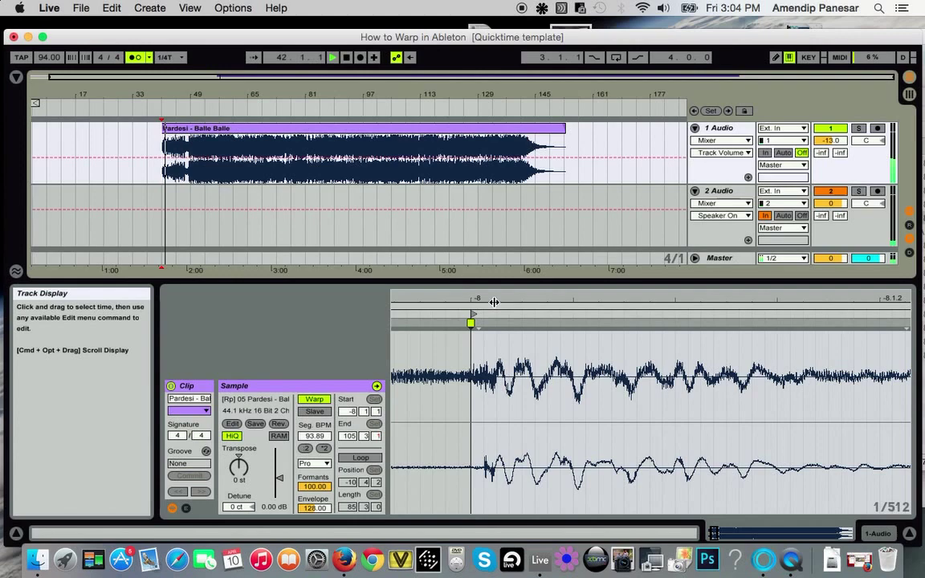
left_click_drag(495, 302, 449, 285)
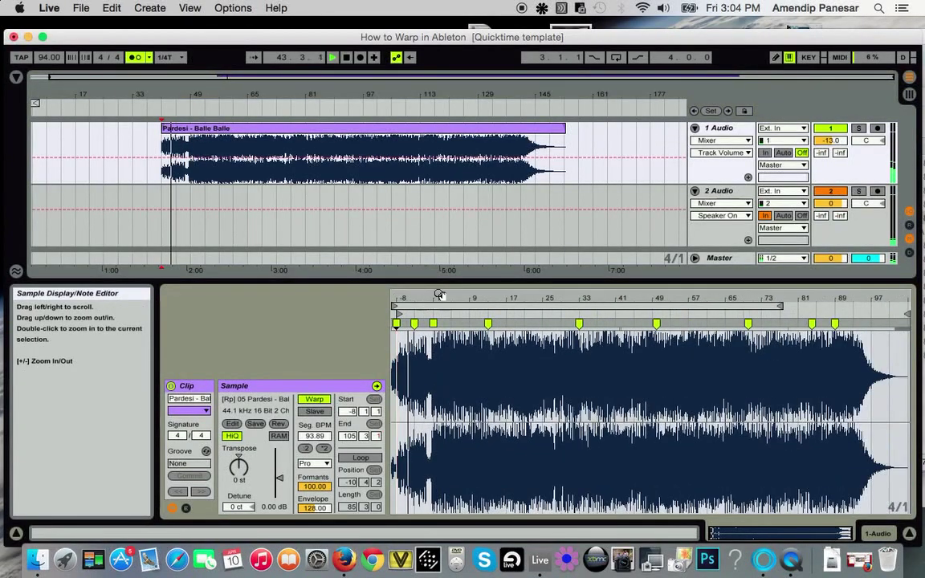
left_click(346, 59)
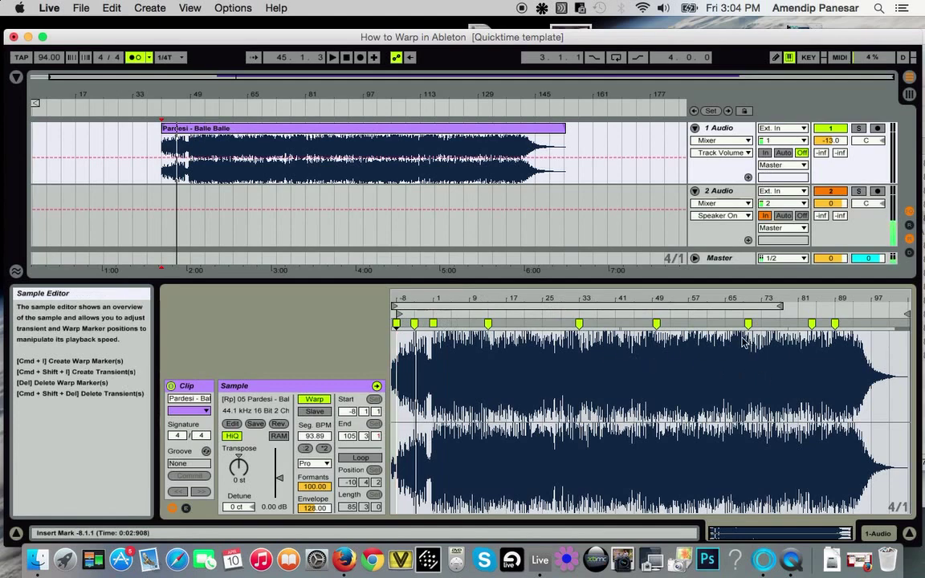
Set the clip's 1.1.1 position at the intro's first warp marker at -8.1.1 and review the markers across the clip
left_click_drag(396, 298, 427, 312)
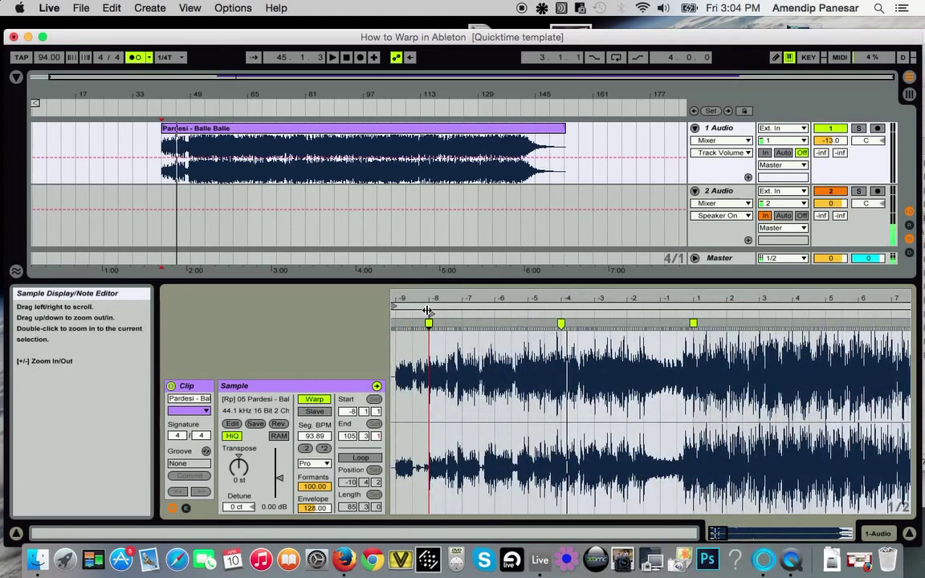
right_click(429, 323)
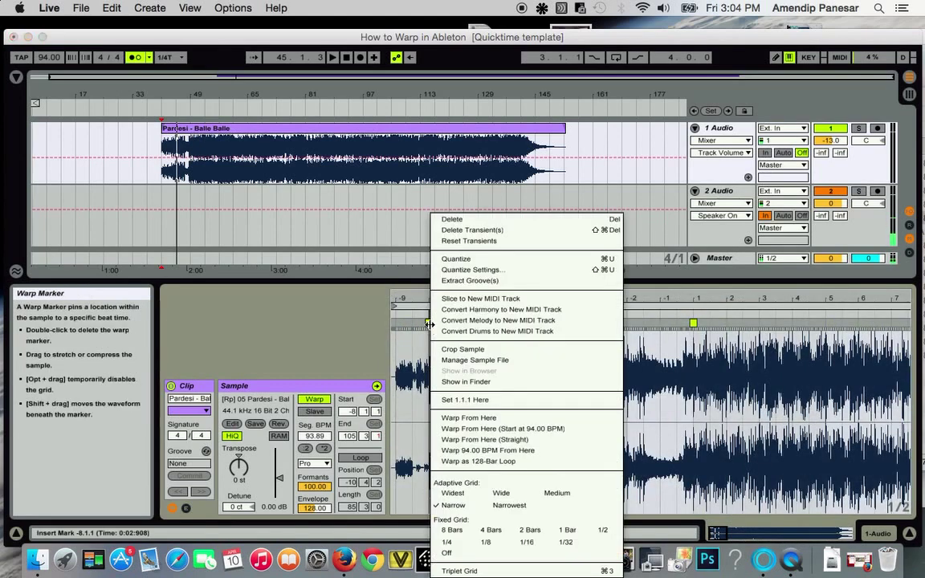
left_click(478, 398)
left_click_drag(481, 296, 449, 324)
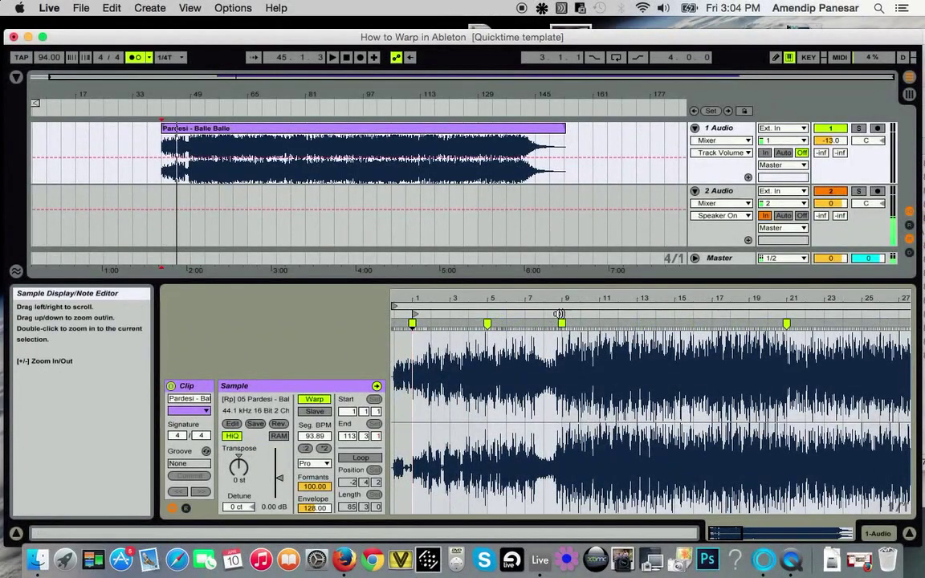
left_click_drag(564, 299, 564, 287)
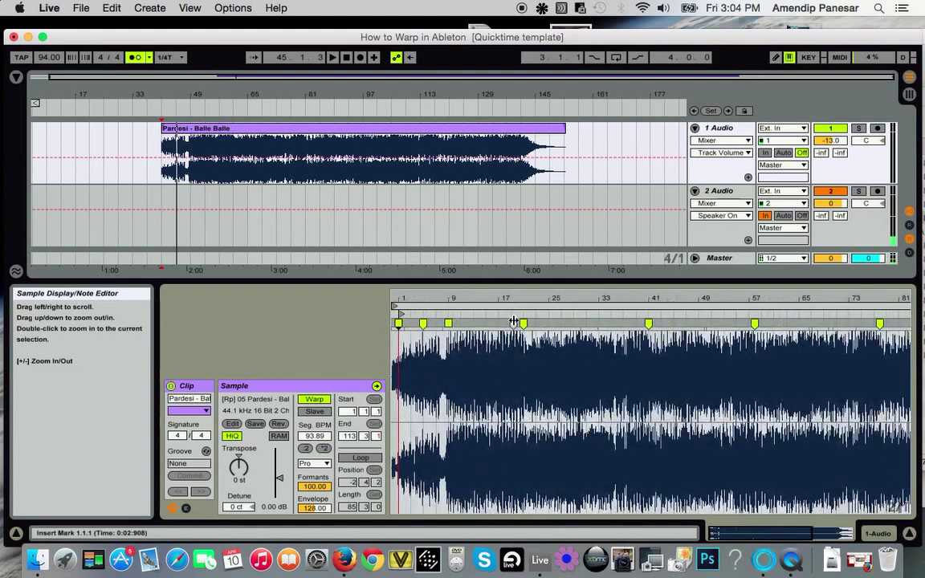
left_click_drag(748, 300, 748, 292)
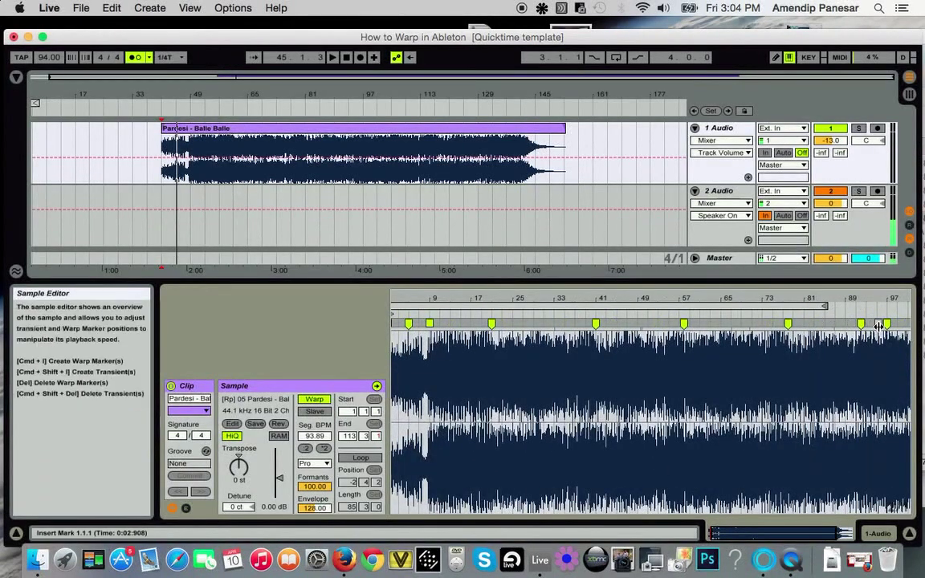
left_click_drag(806, 304, 806, 296)
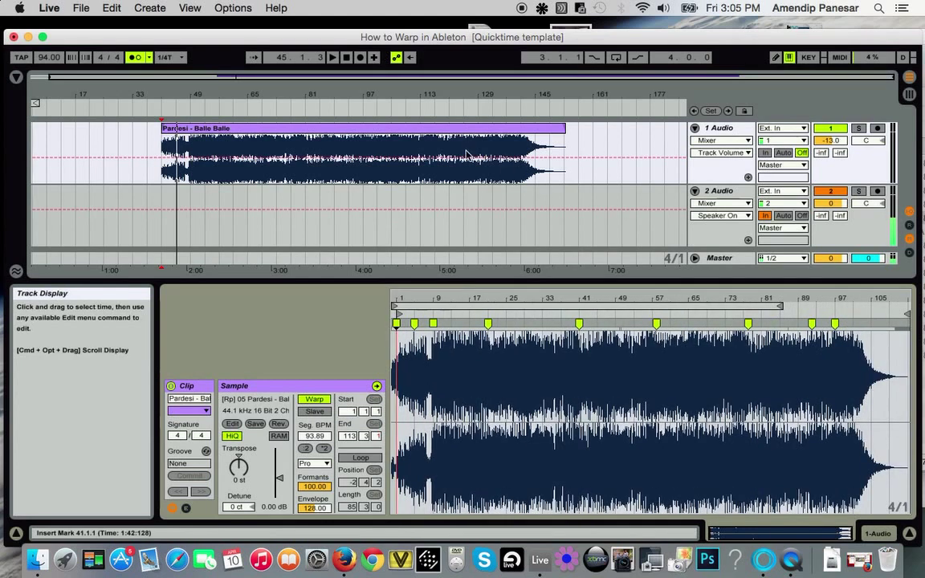
Play the warped clip from around bar 15 with the metronome turned off and the song tempo at 94.00 BPM
left_click(346, 57)
left_click(393, 192)
double_click(335, 128)
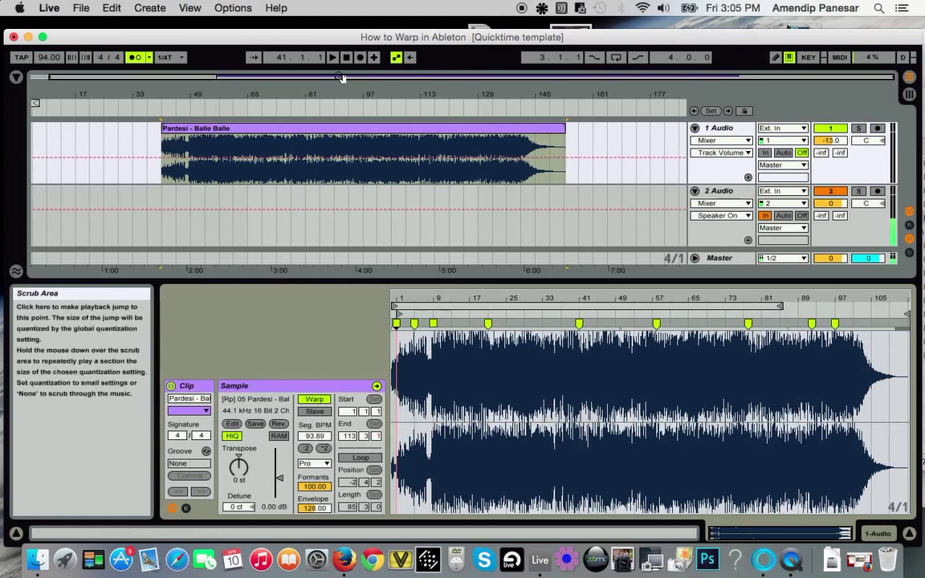
left_click(465, 313)
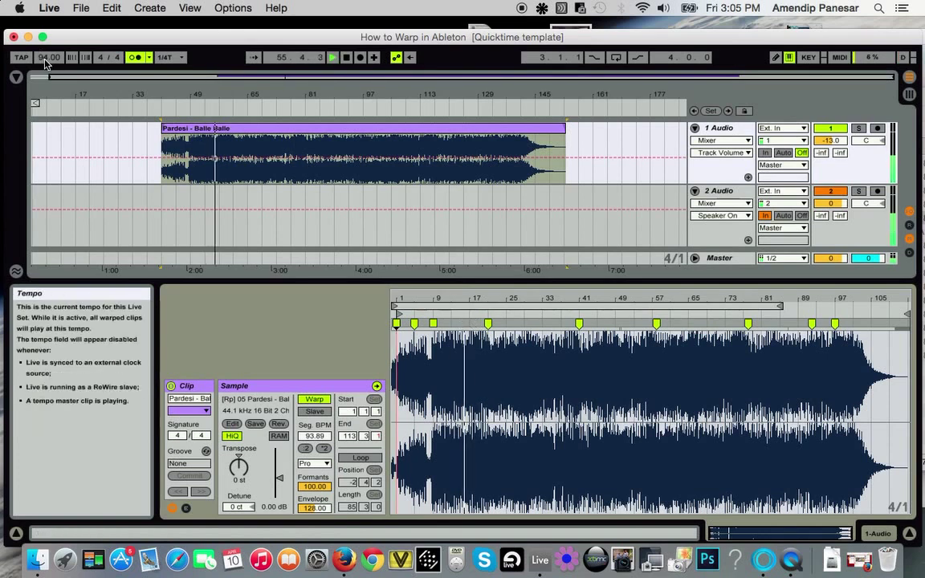
mouse_move(46, 58)
left_mouse_down()
mouse_move(46, 68)
mouse_move(48, 44)
left_mouse_up()
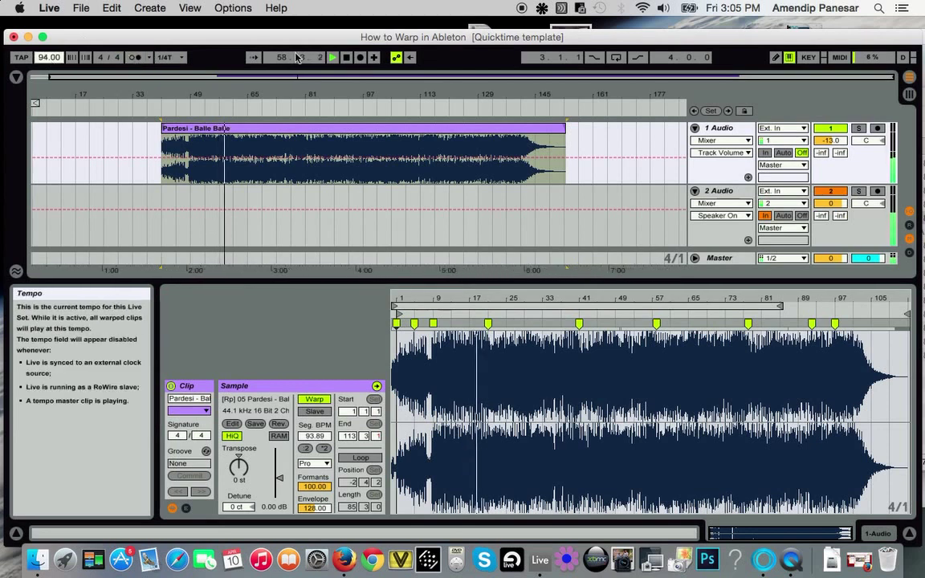